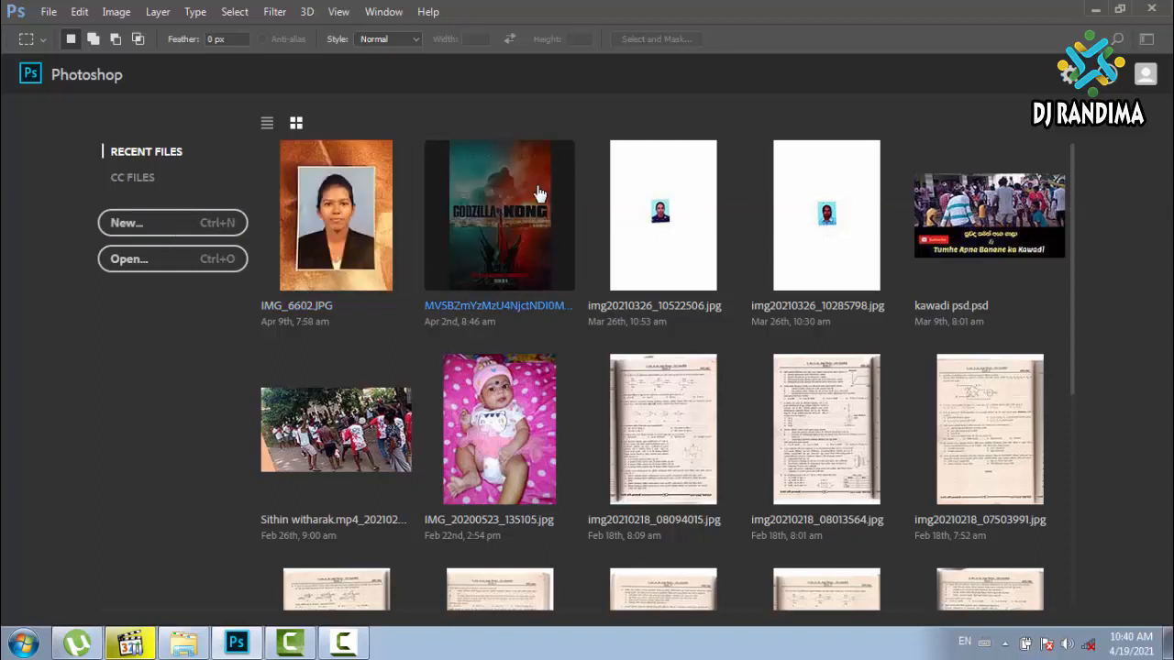
Step: Open the settings for a new document
key("ctrl+n")
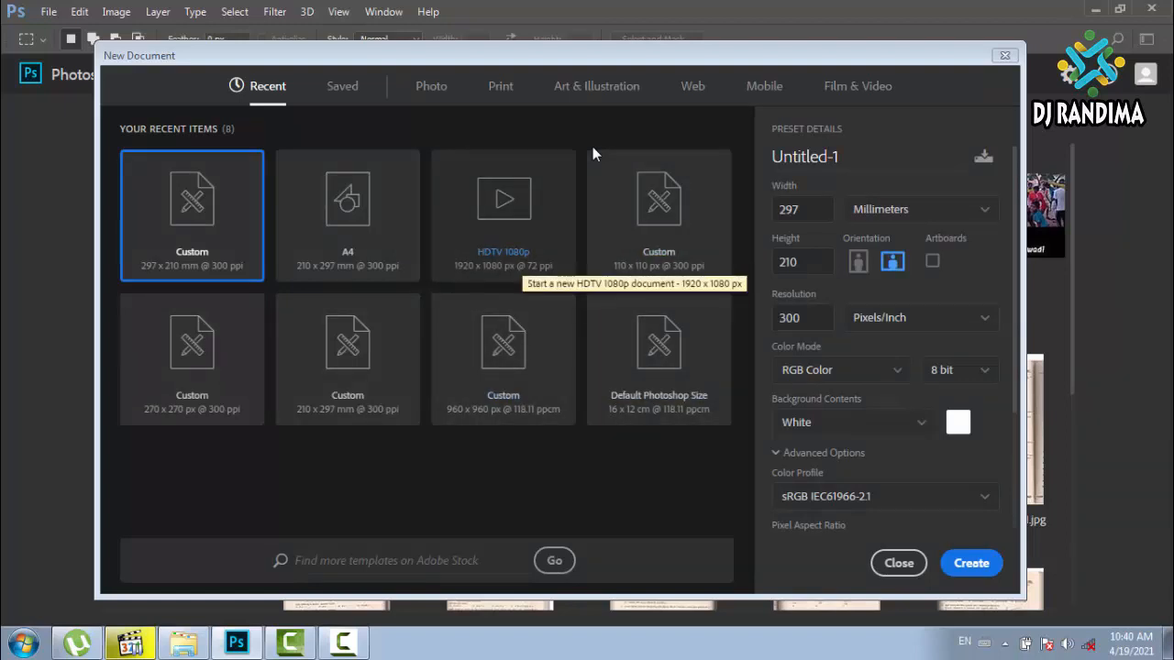
left_click(593, 155)
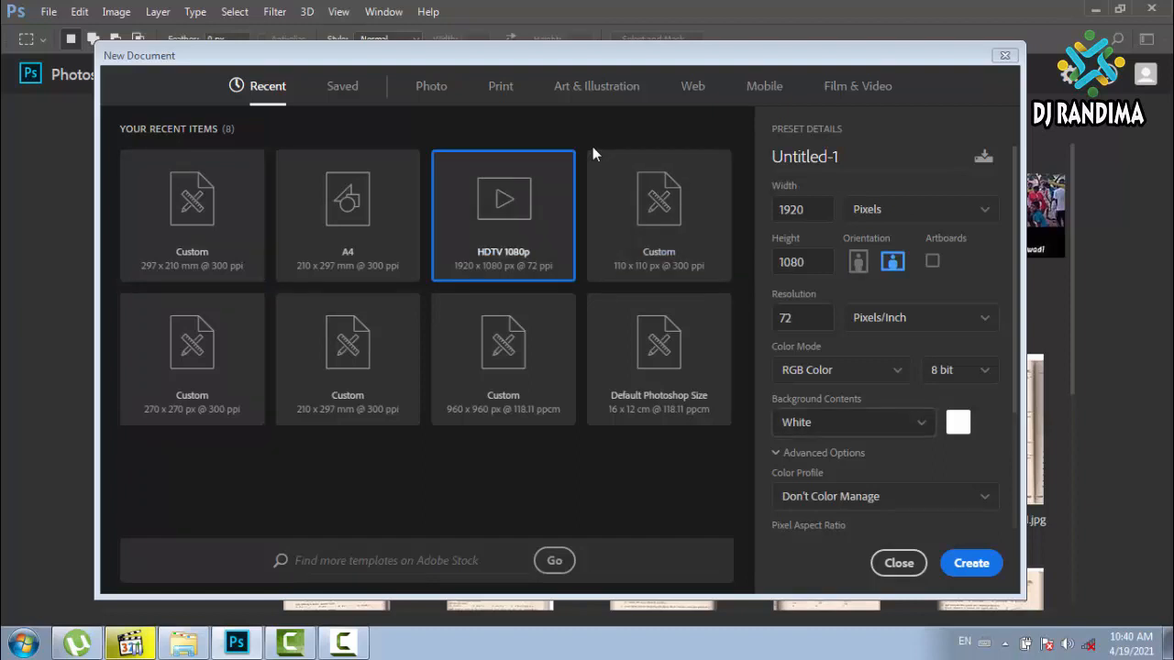
left_click(855, 423)
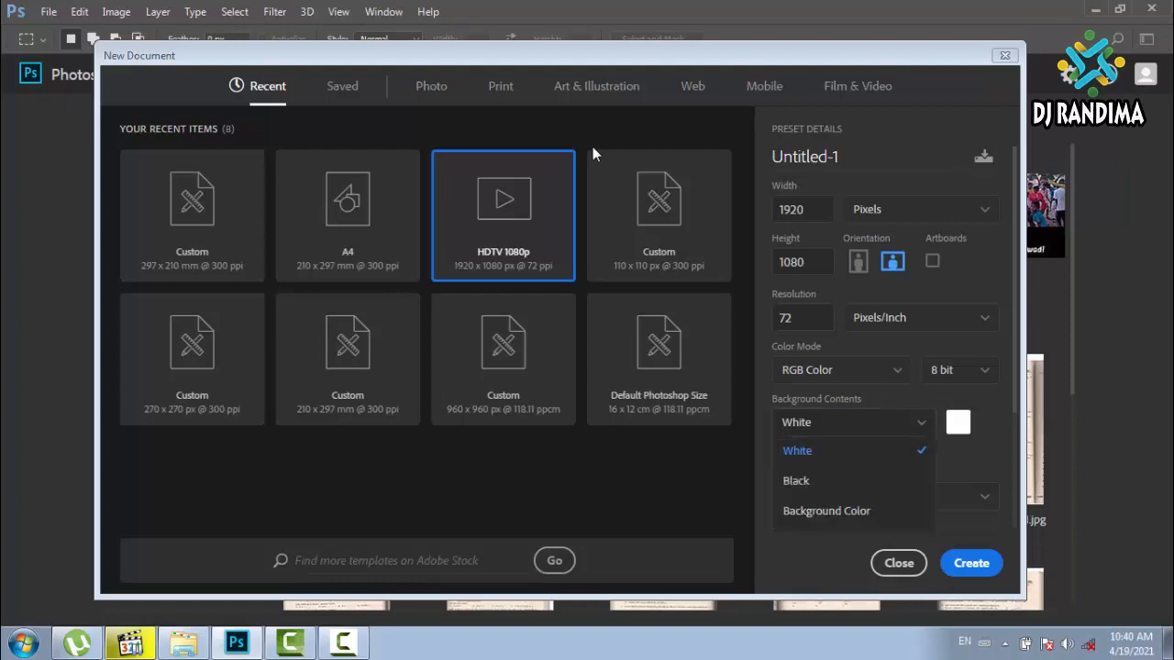
left_click(826, 511)
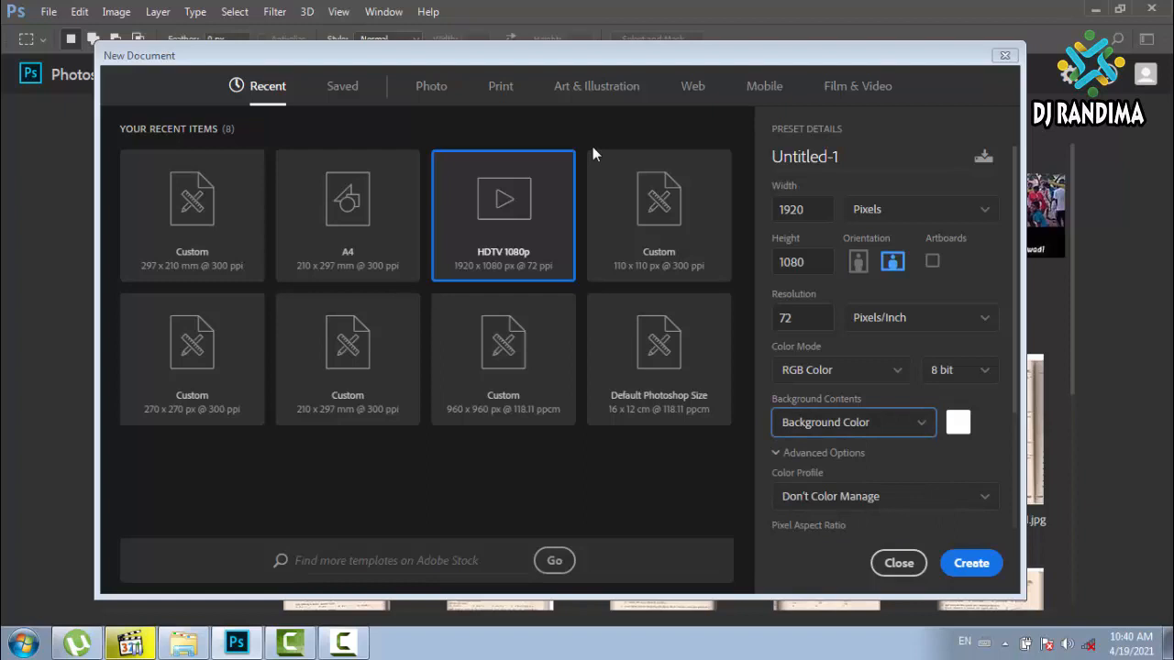
left_click(855, 423)
left_click(826, 511)
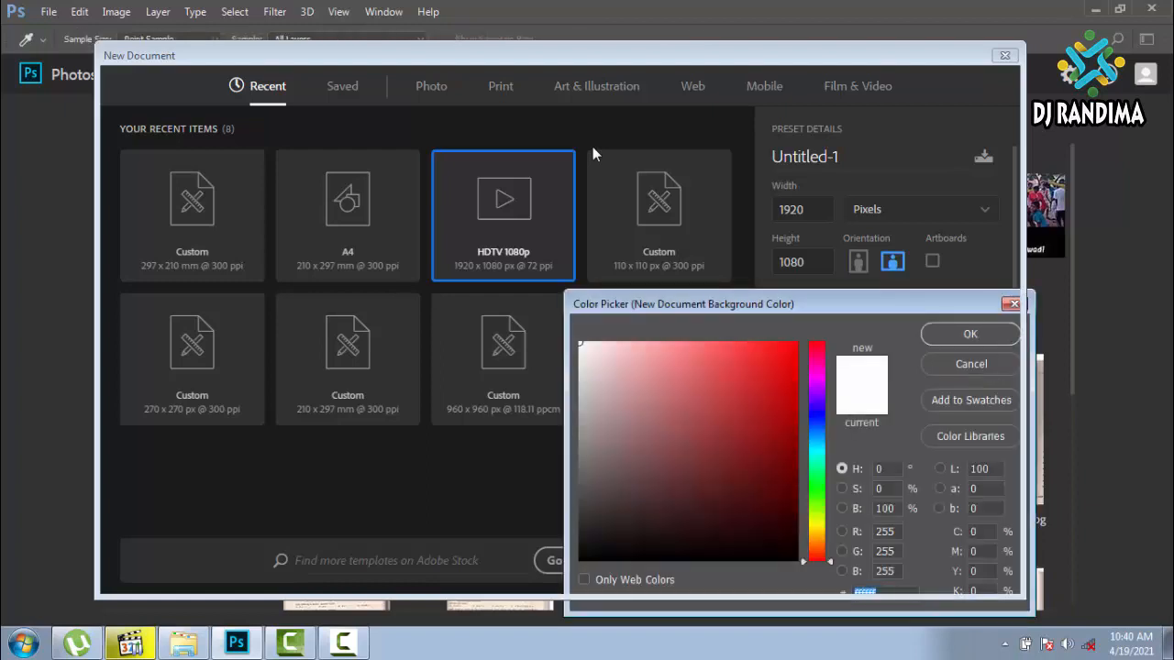
key("Return")
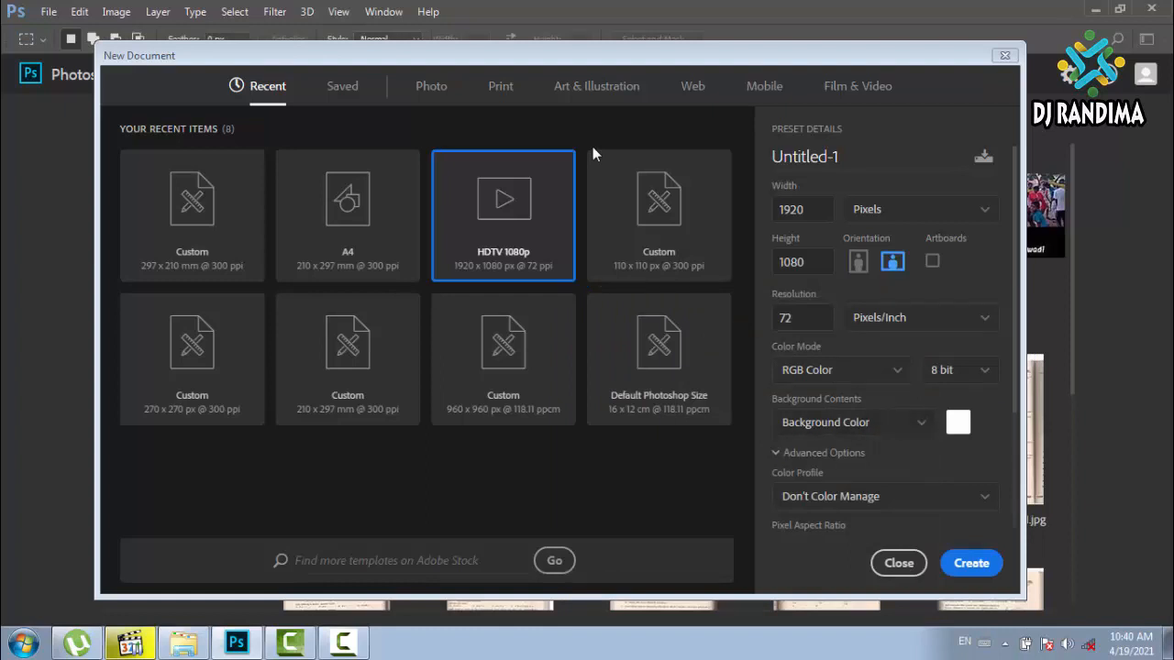
key("space")
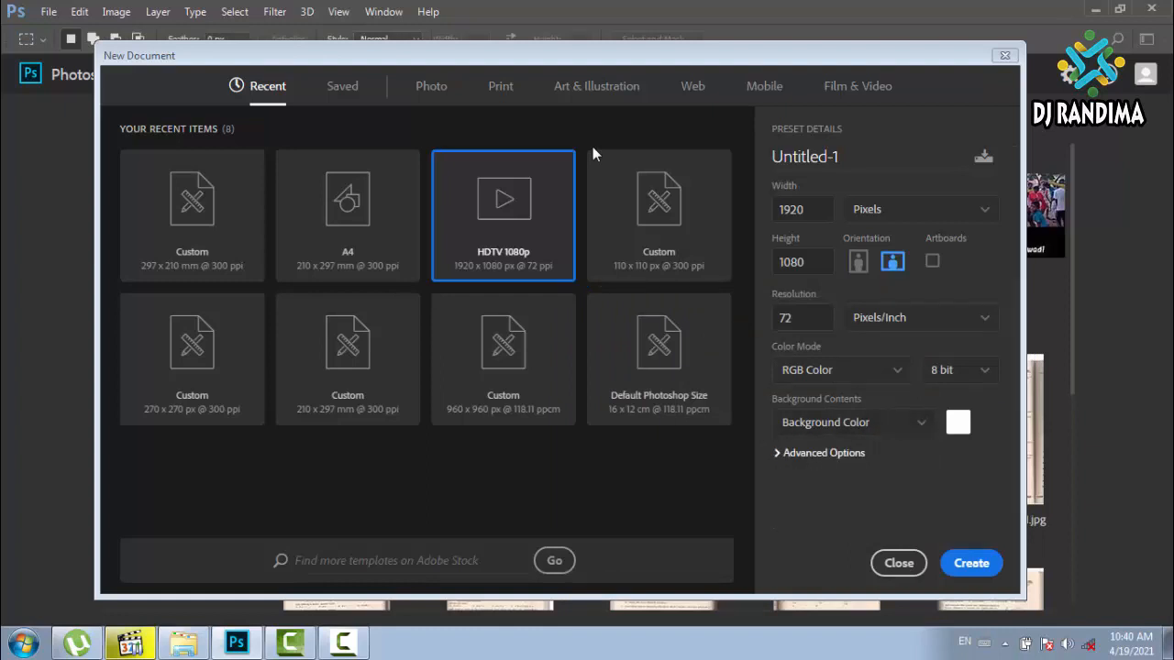
key("Left")
key("Left")
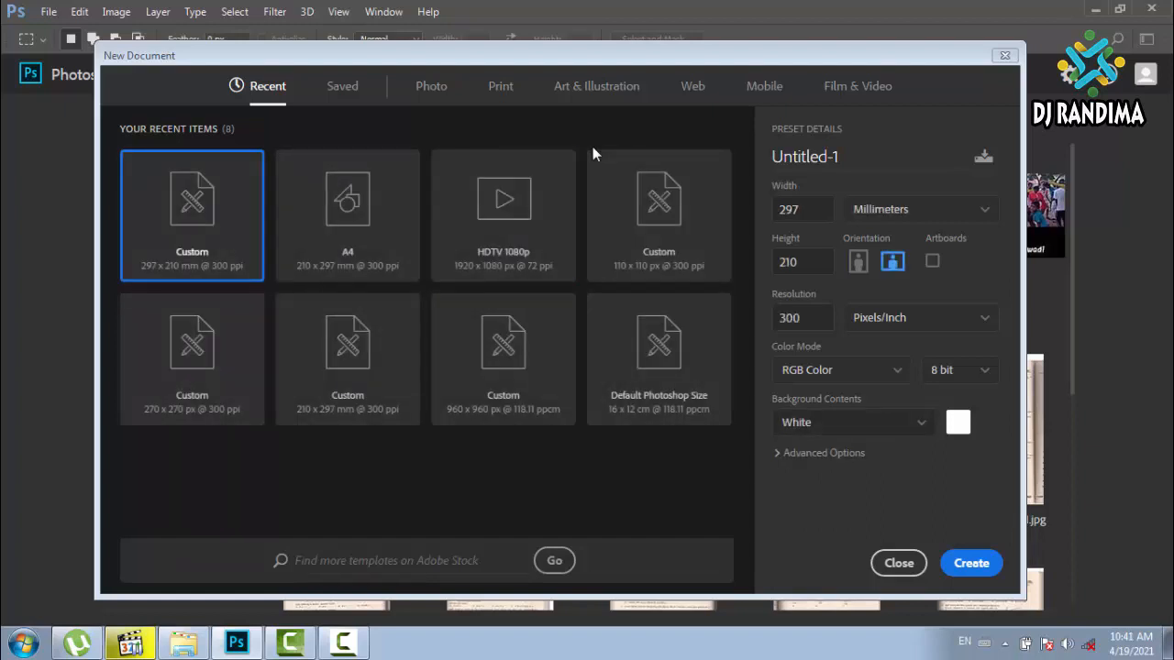
Step: Create a 297 x 210 mm landscape document at 300 pixels/inch with Transparent background contents, using the Custom preset
key("space")
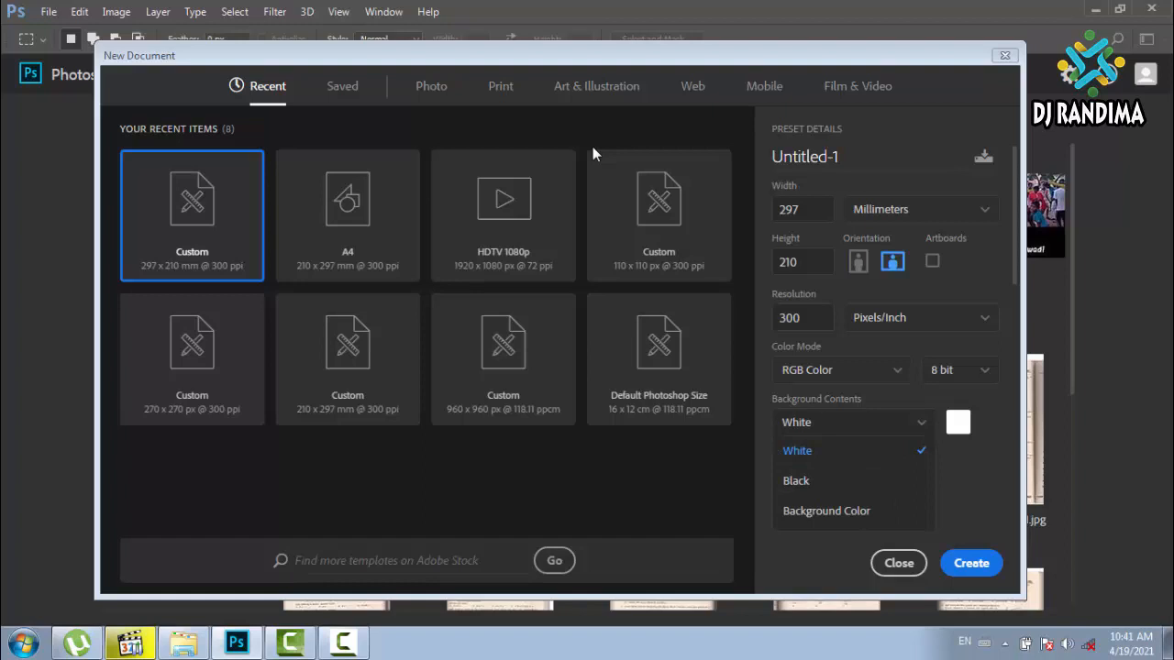
key("Down")
key("Down")
key("Return")
key("space")
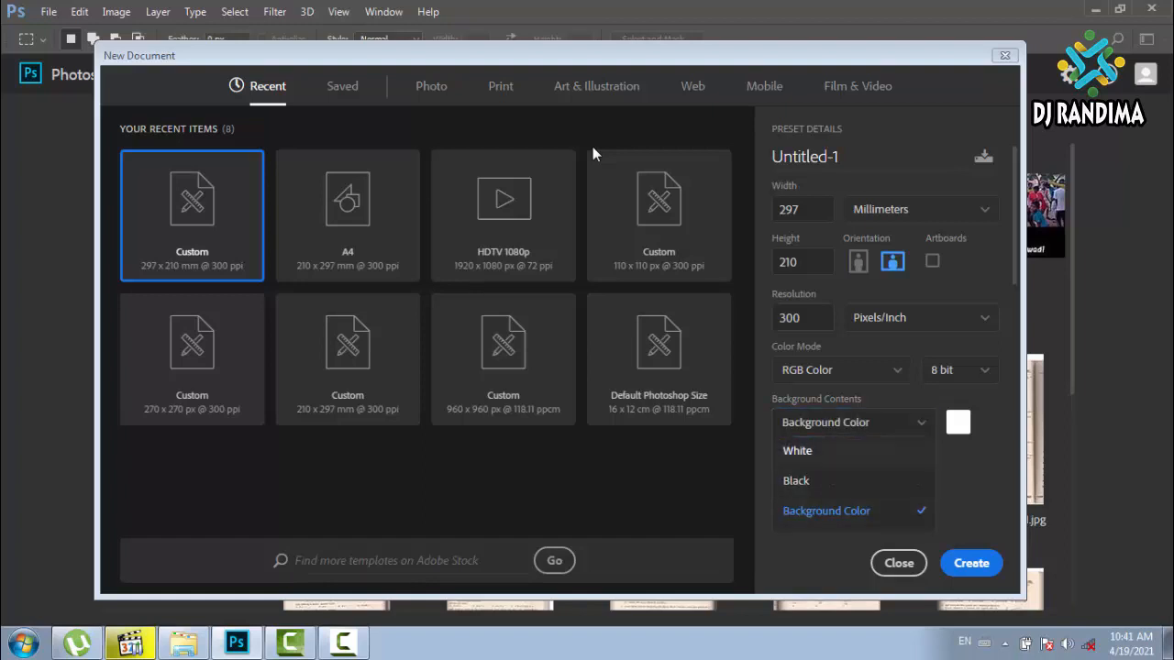
key("Return")
key("space")
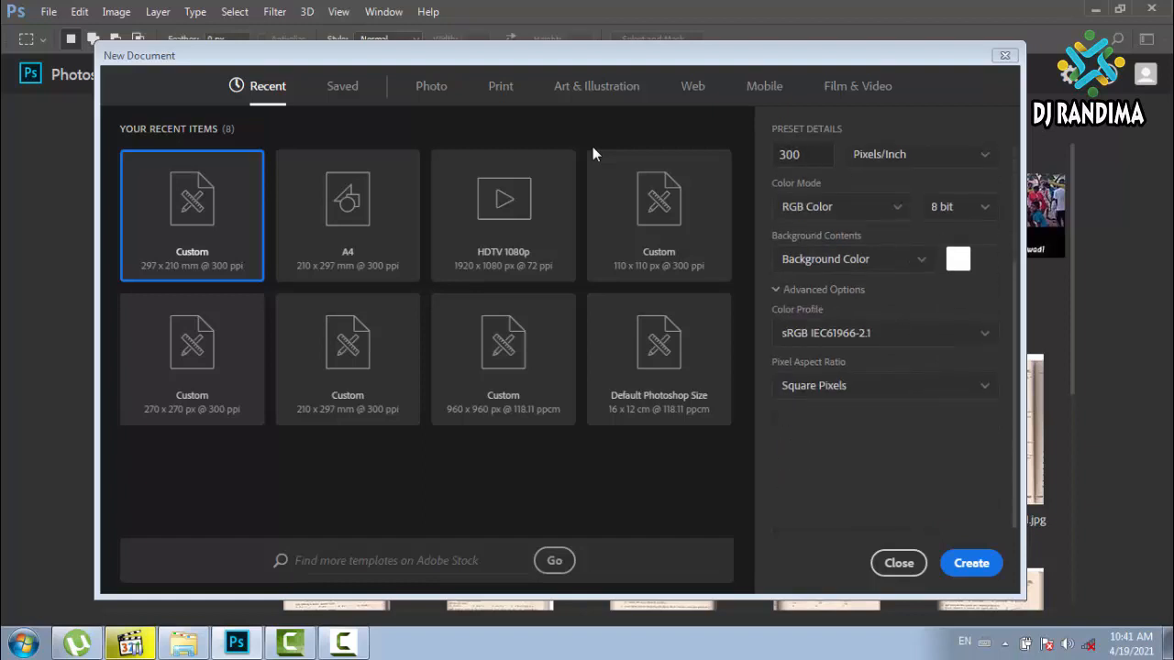
key("space")
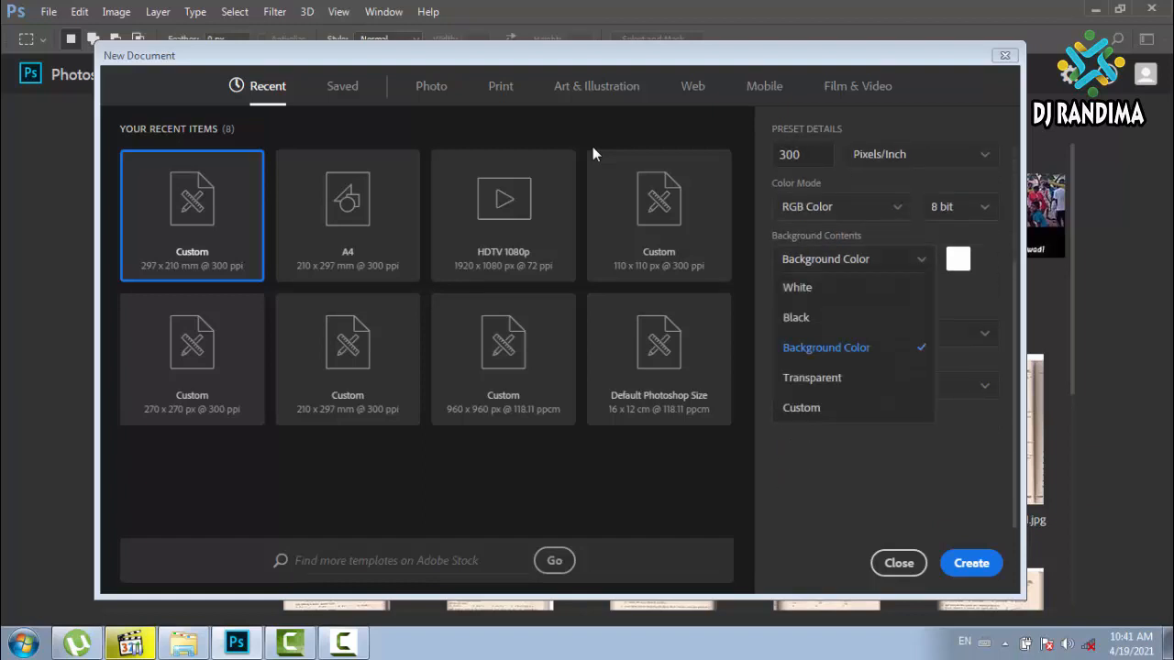
key("Down")
key("Return")
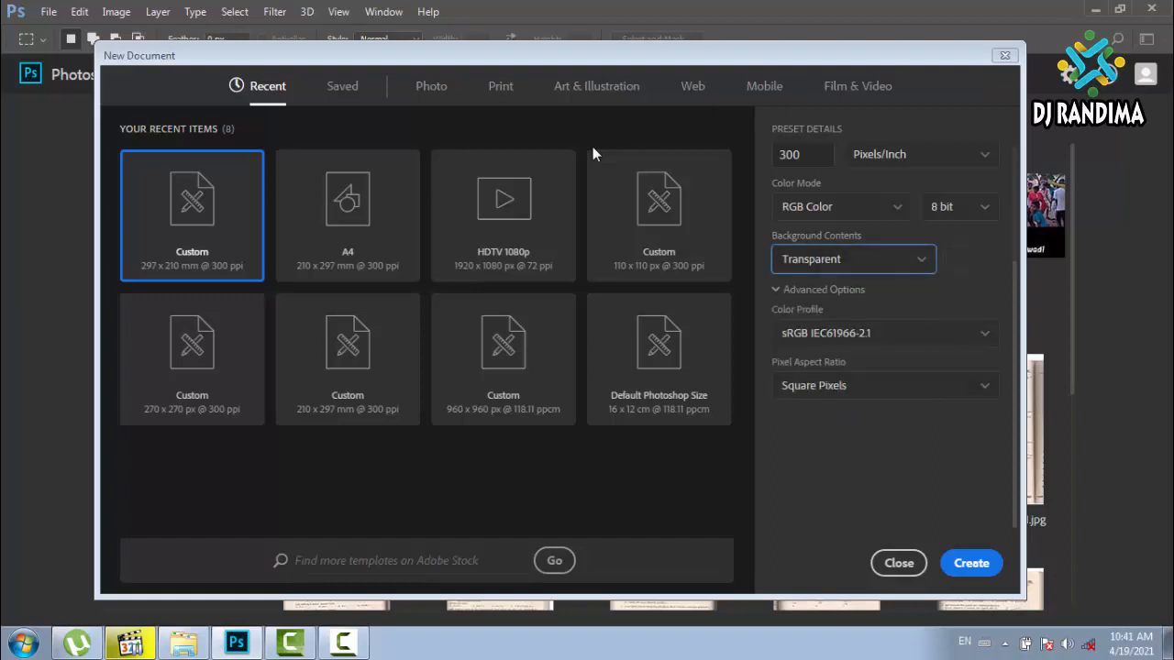
key("Return")
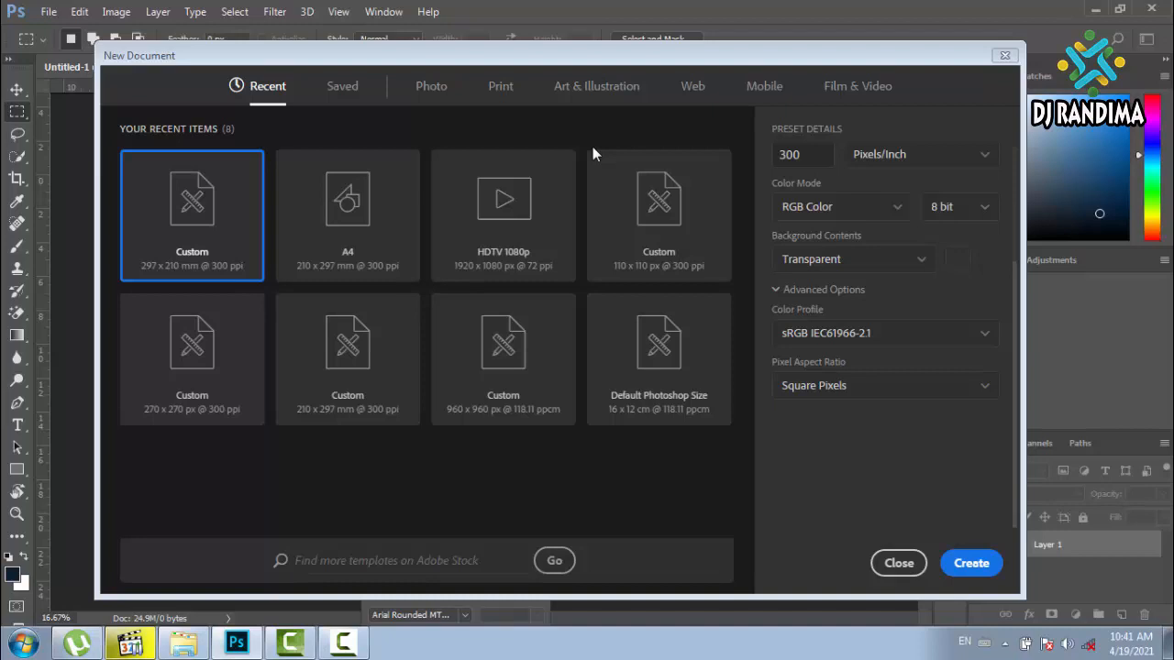
key("Return")
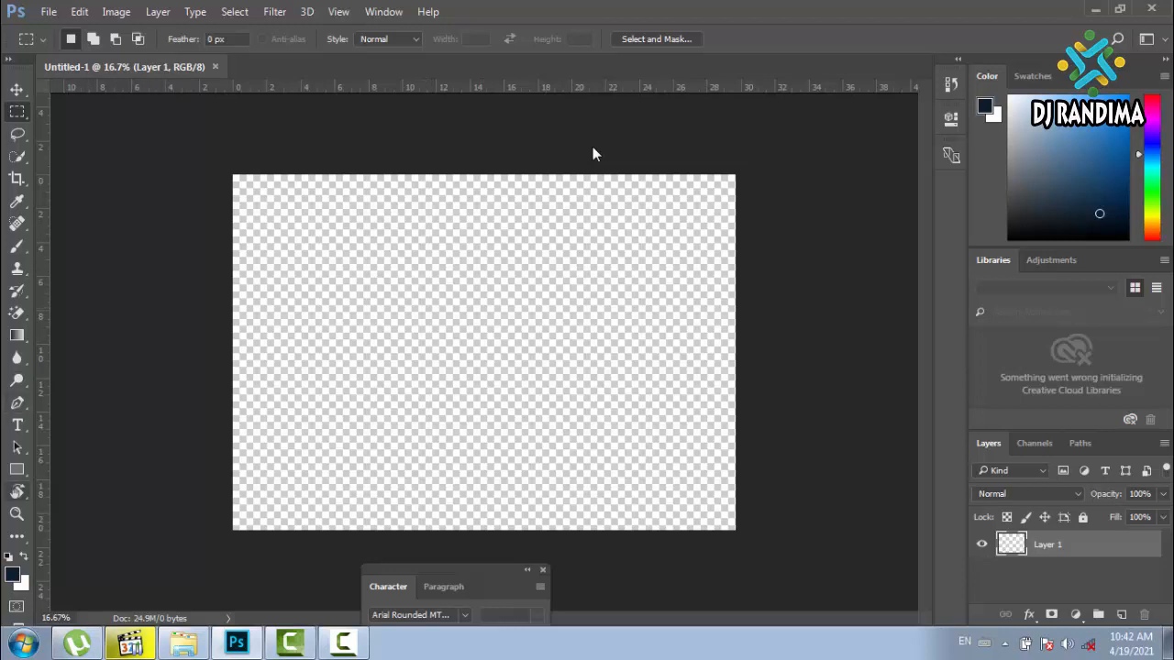
Step: Draw a dark navy rectangle about 3533 x 342 px along the canvas's bottom edge and enlarge it to about 3611 x 384 px, overlapping the edges
key("u")
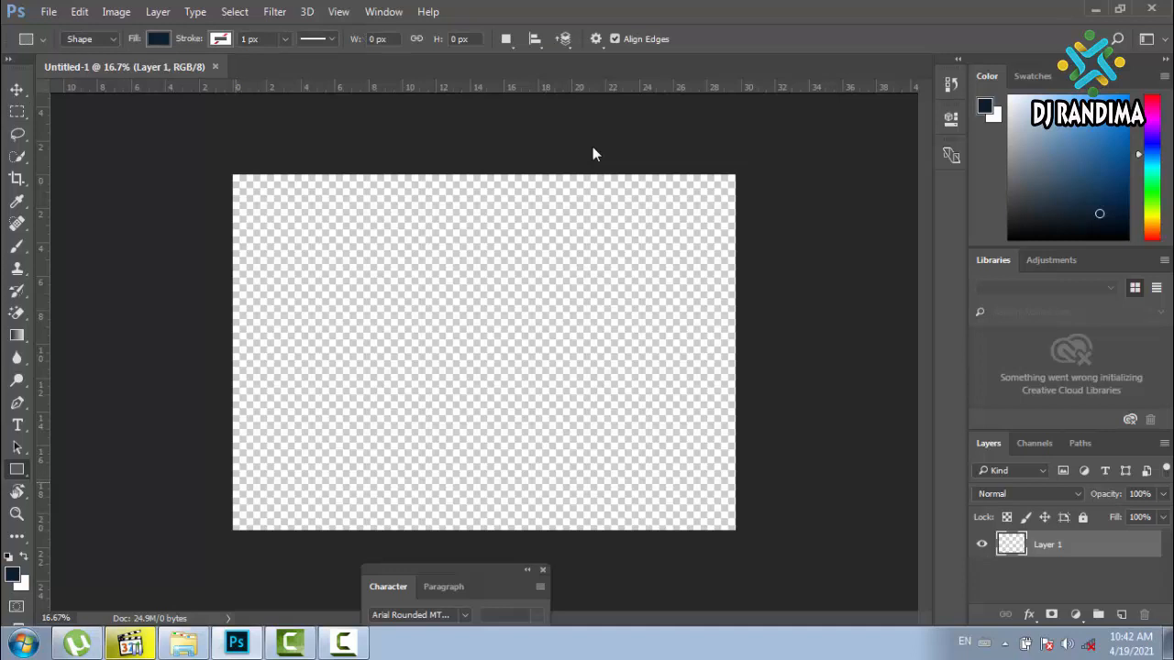
left_click_drag(235, 487, 739, 536)
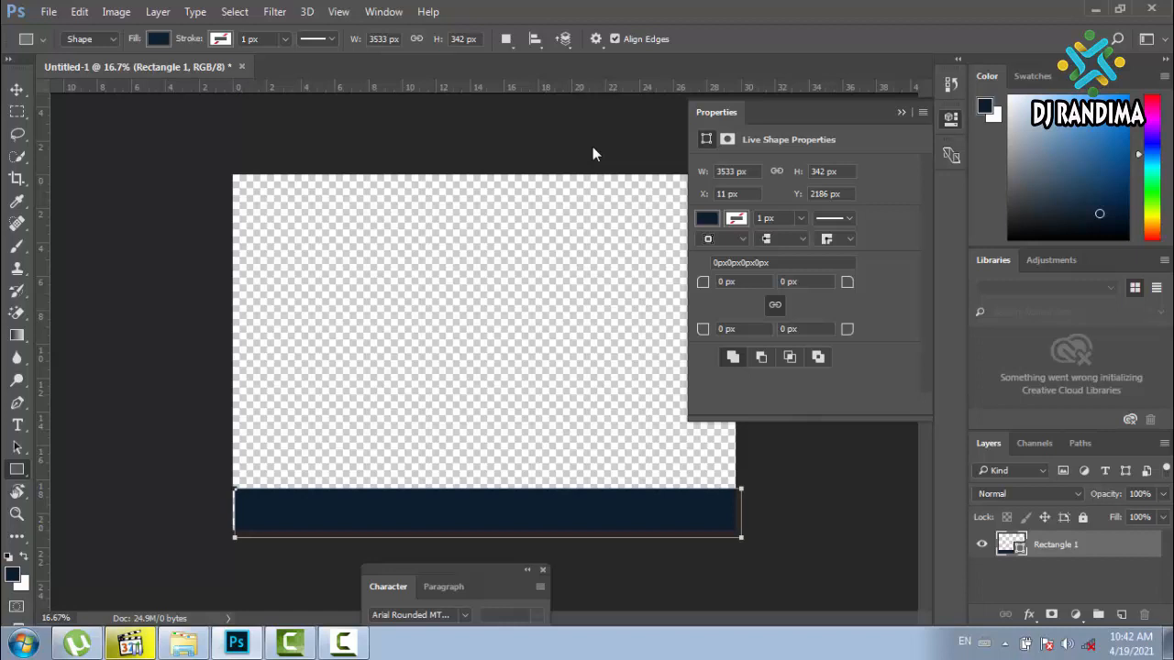
key("v")
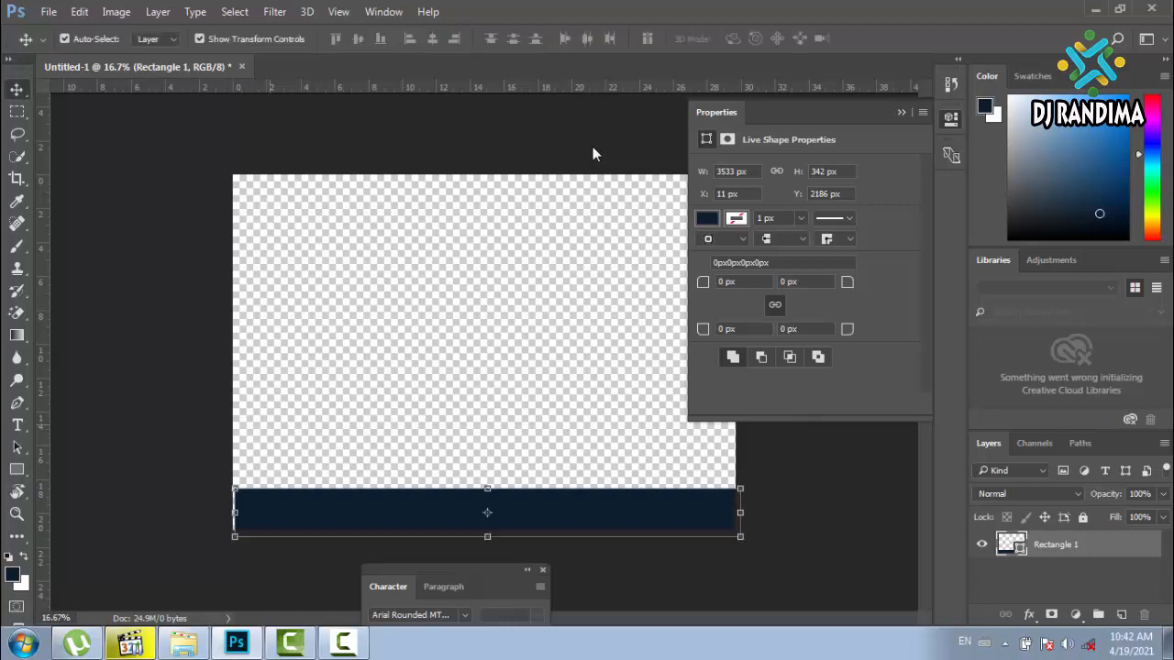
left_click_drag(235, 536, 222, 544)
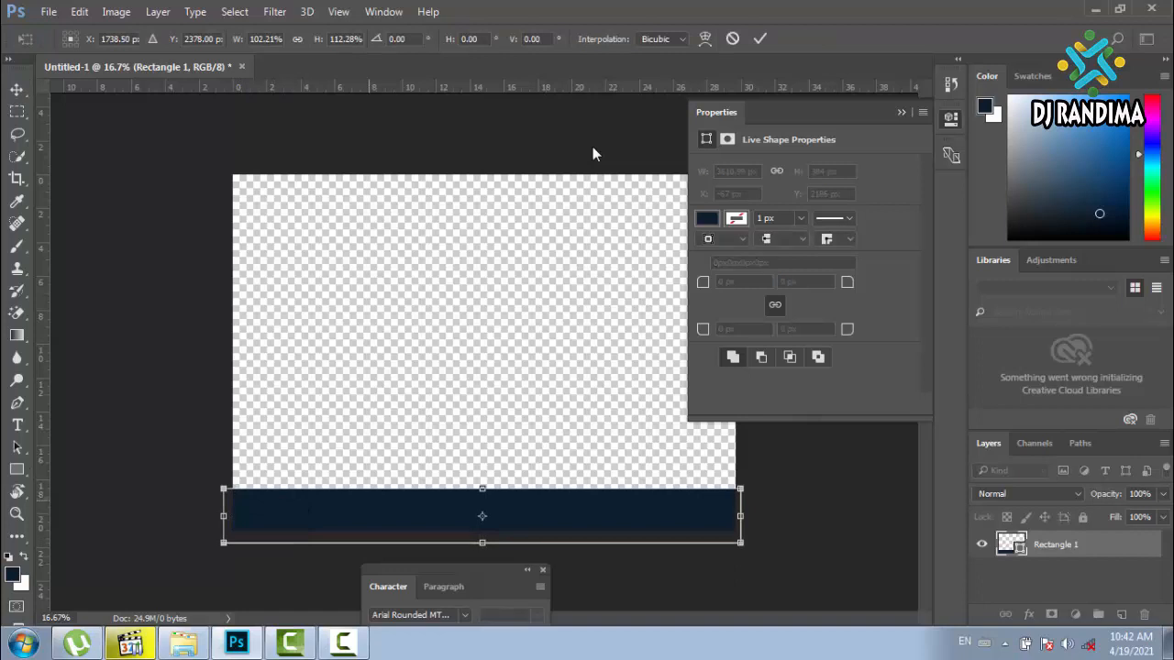
left_click_drag(367, 502, 370, 509)
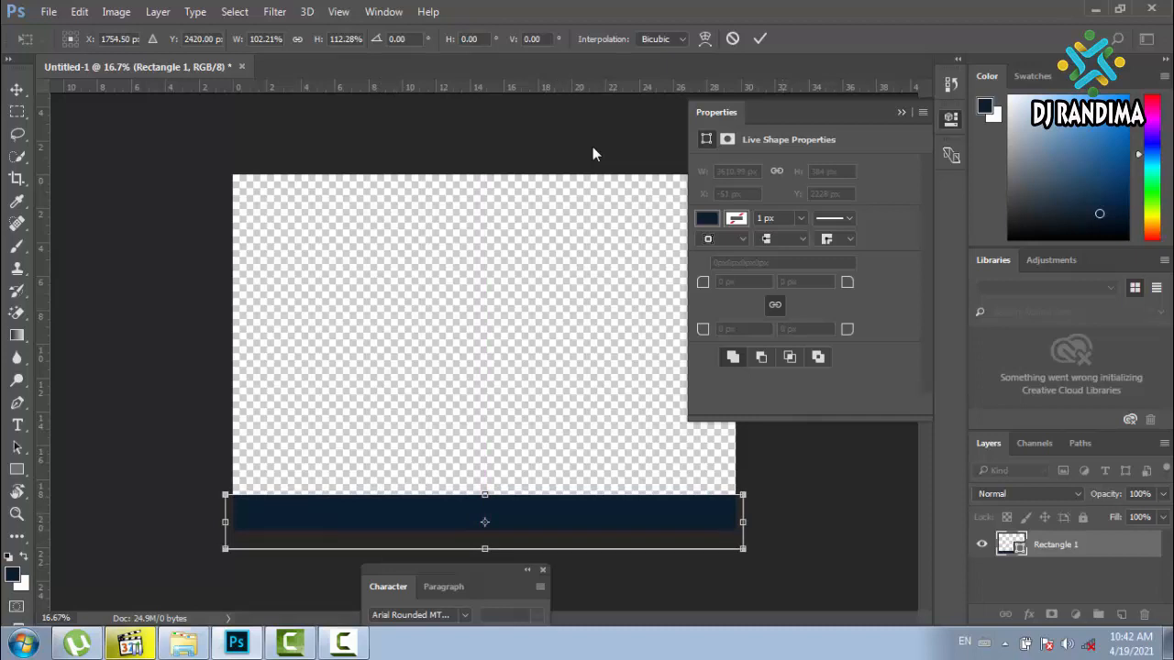
key("Return")
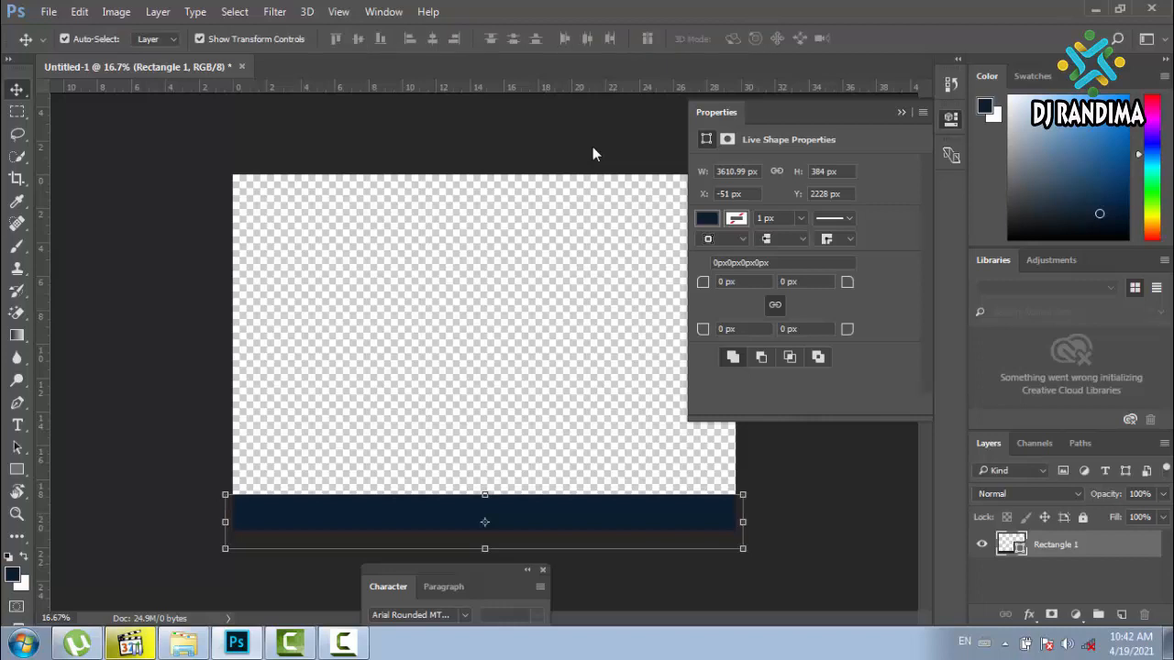
Step: Duplicate the rectangle layer and move the copy up to cover the canvas's top edge
left_click_drag(1097, 545, 1121, 615)
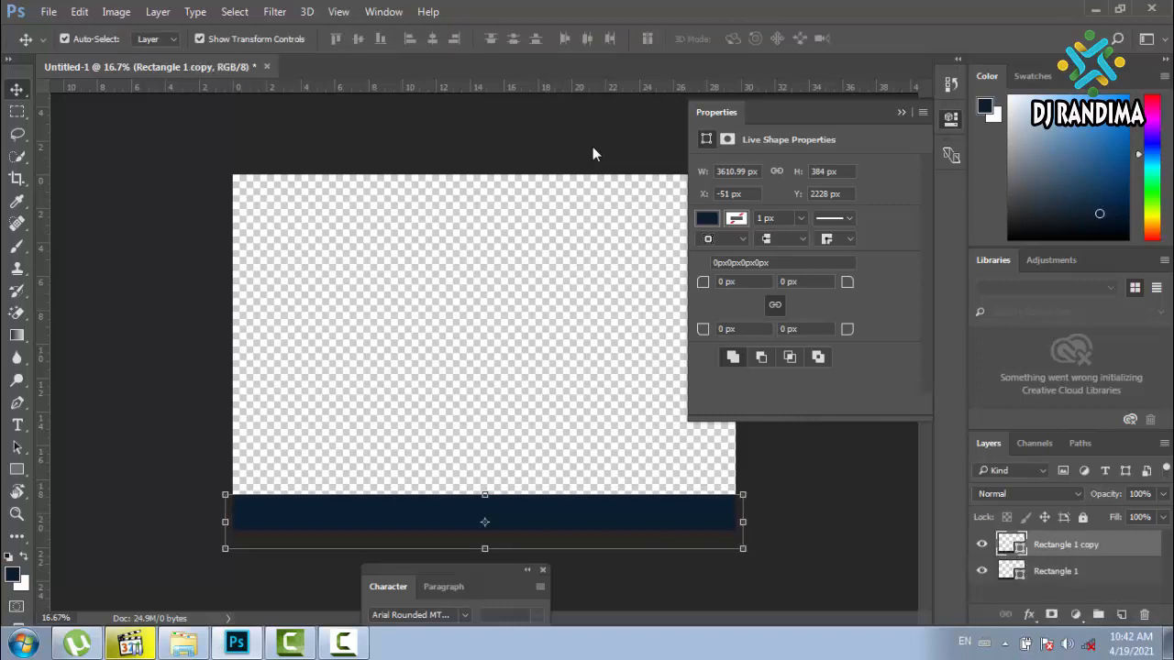
left_click_drag(655, 514, 652, 189)
left_click_drag(593, 154, 592, 154)
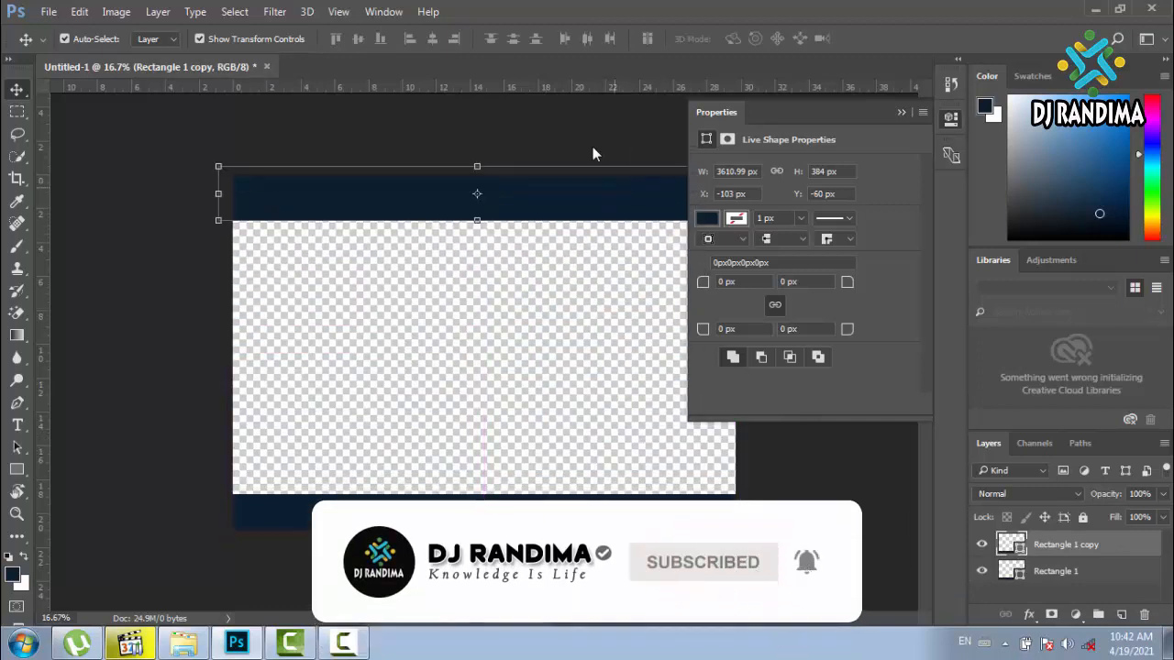
Step: Set the fill of both the top and bottom rectangles to black
left_click(707, 219)
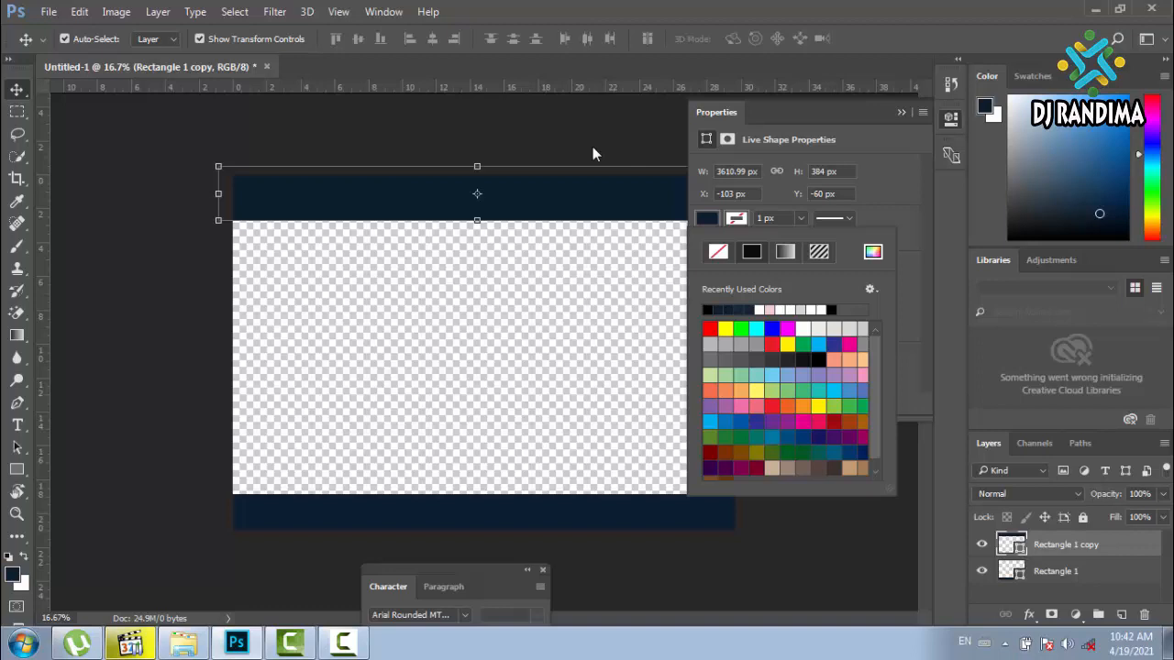
left_click(818, 360)
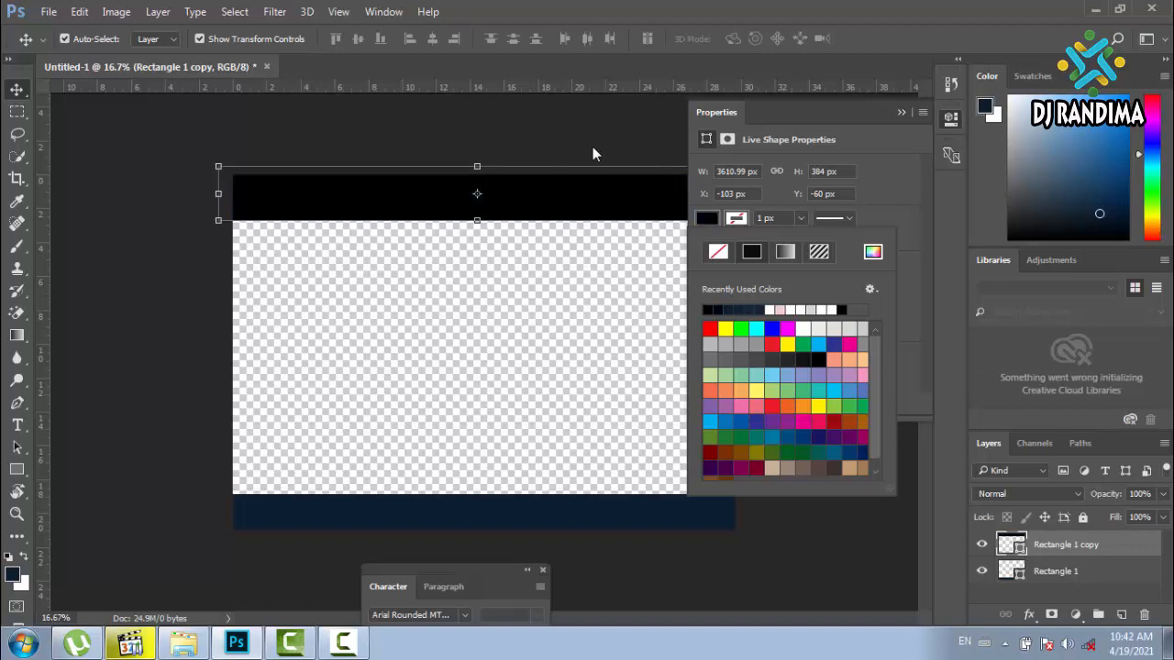
left_click(1055, 571)
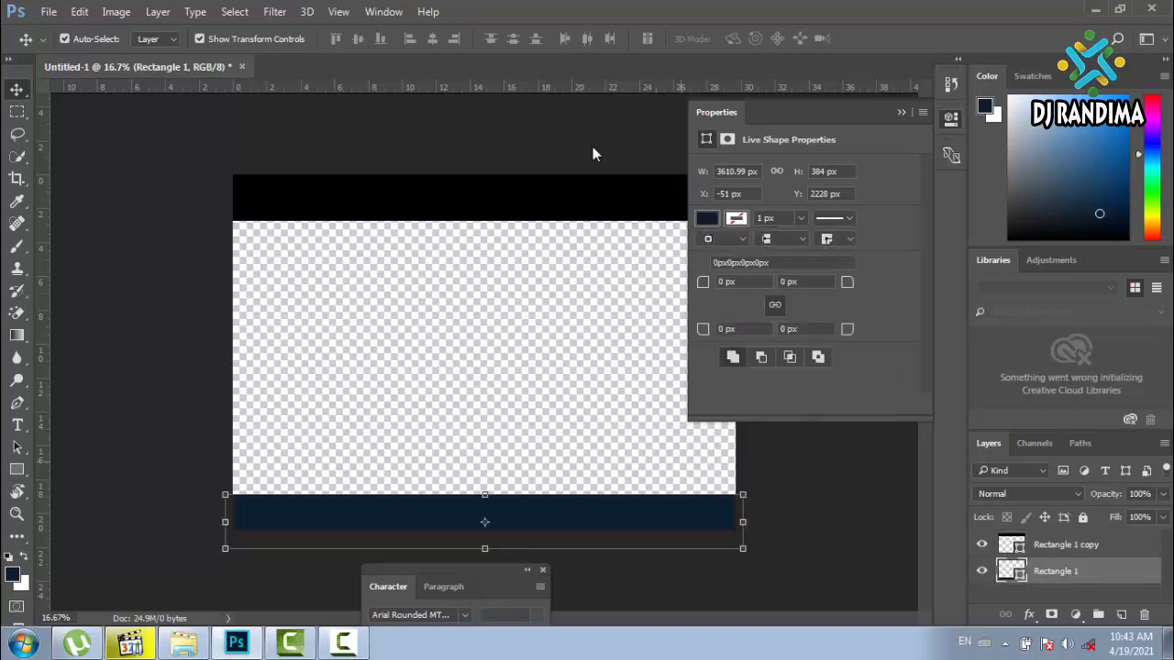
left_click(706, 218)
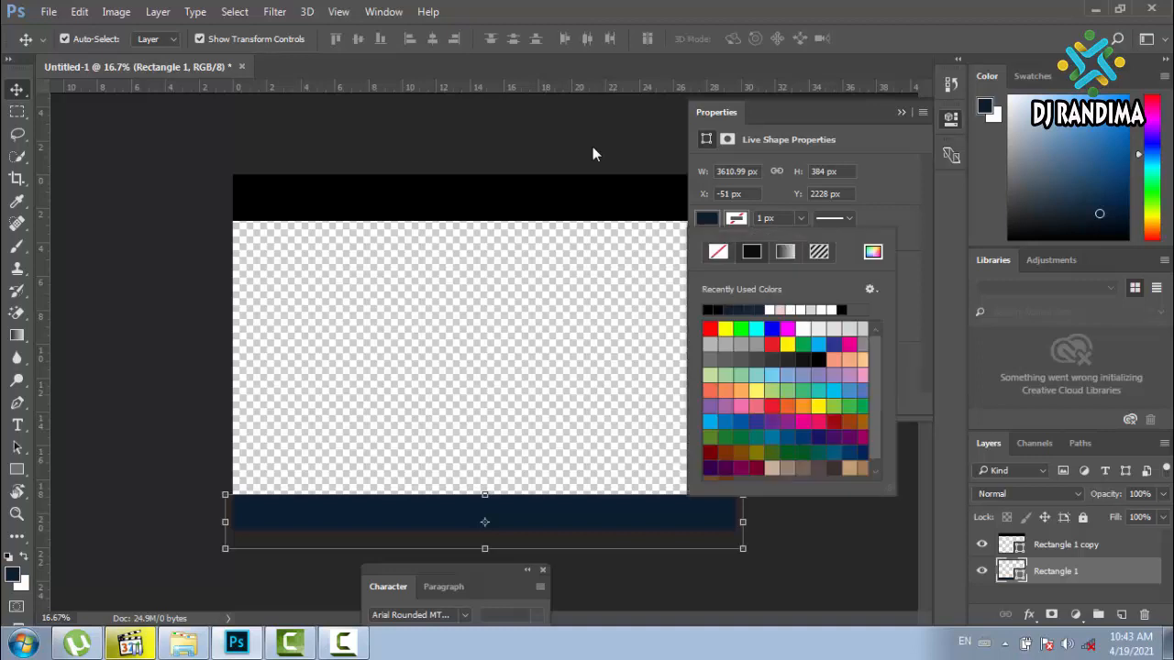
left_click(818, 360)
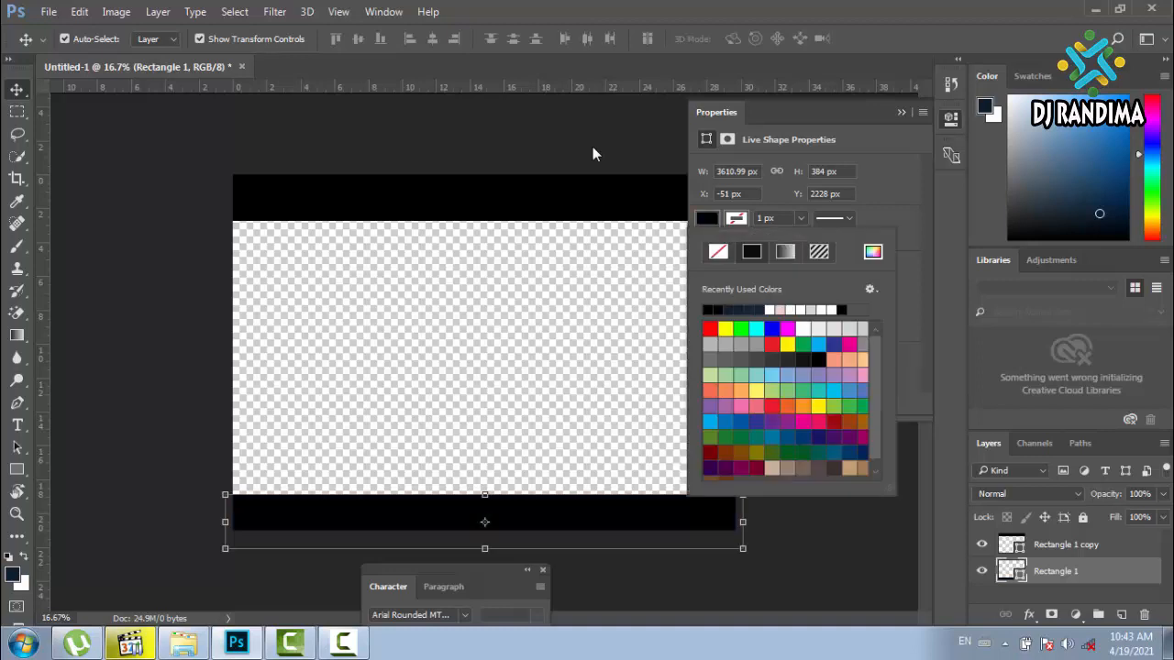
left_click(594, 154)
Step: Collapse the shape properties and shift the top black bar up slightly to make its visible strip narrower
left_click(901, 112)
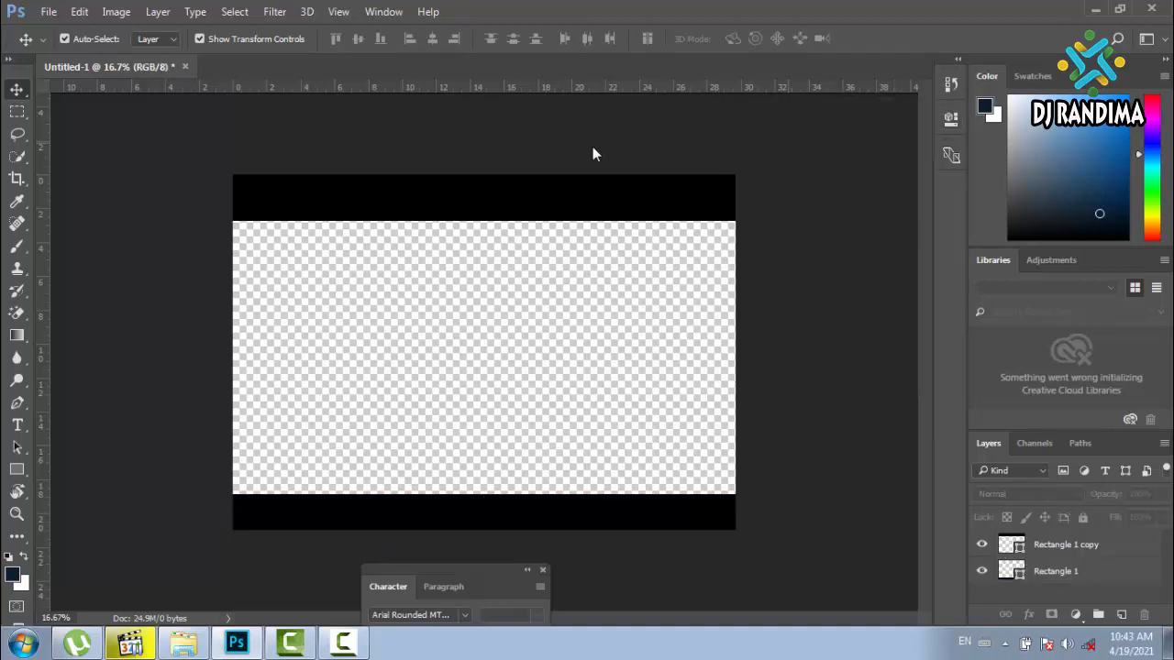
left_click_drag(677, 202, 677, 194)
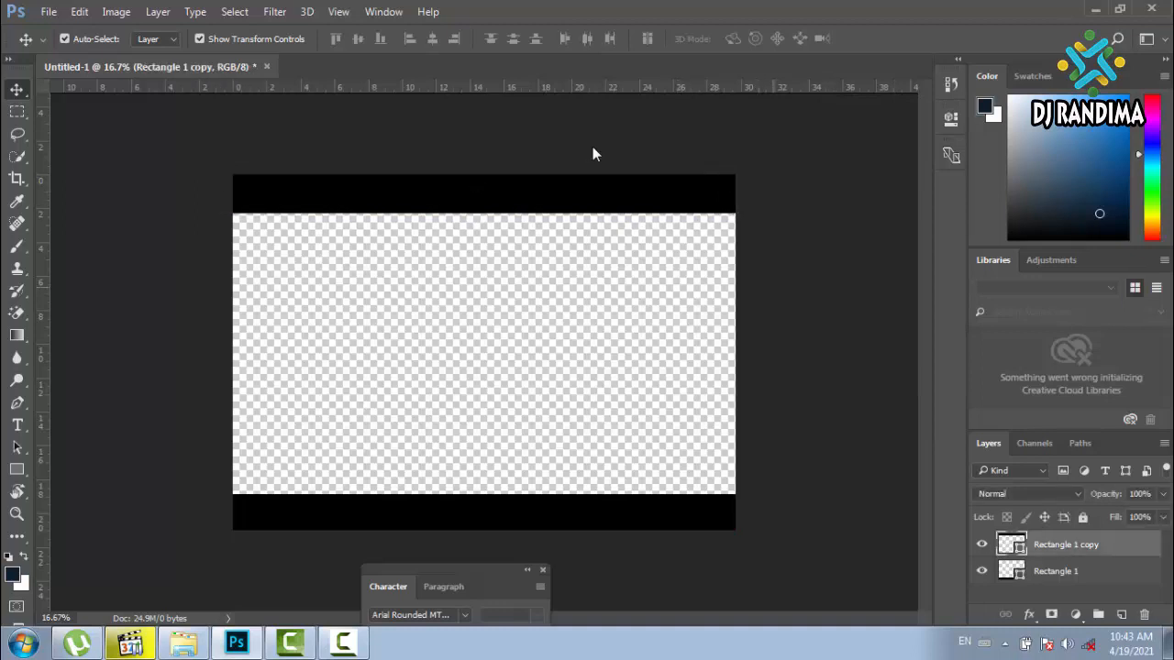
left_click(592, 154)
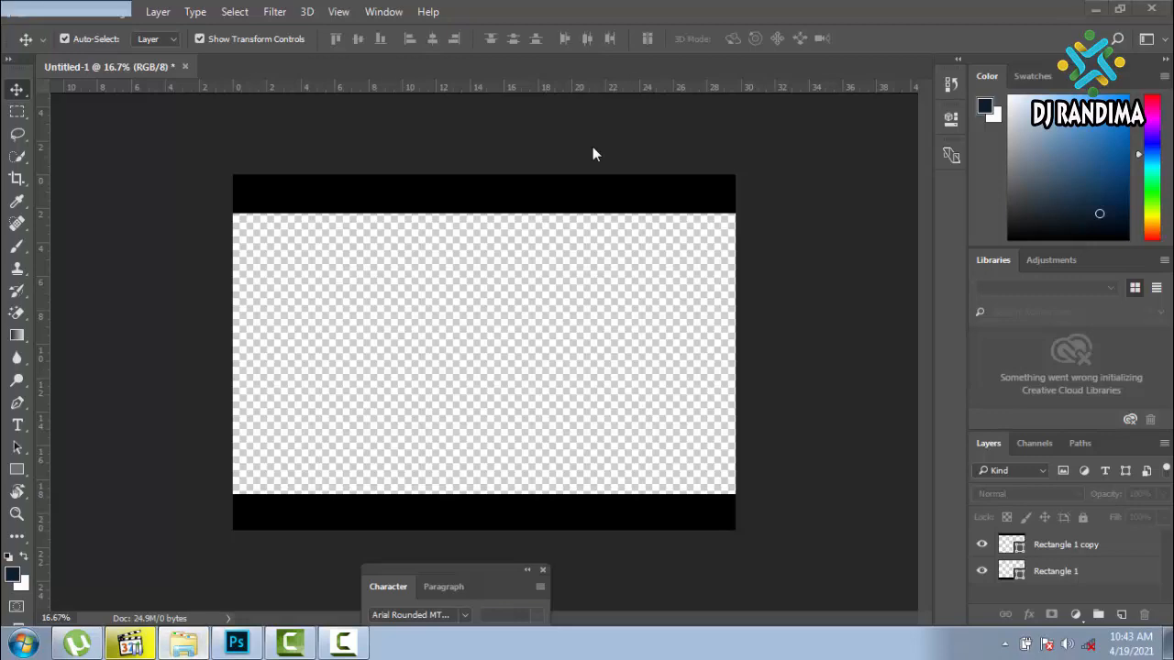
Step: Switch to Windows Explorer and place the DJ headphones logo PNG from drive E's Youtube Channel Images folder into the Photoshop document
key("alt+Tab")
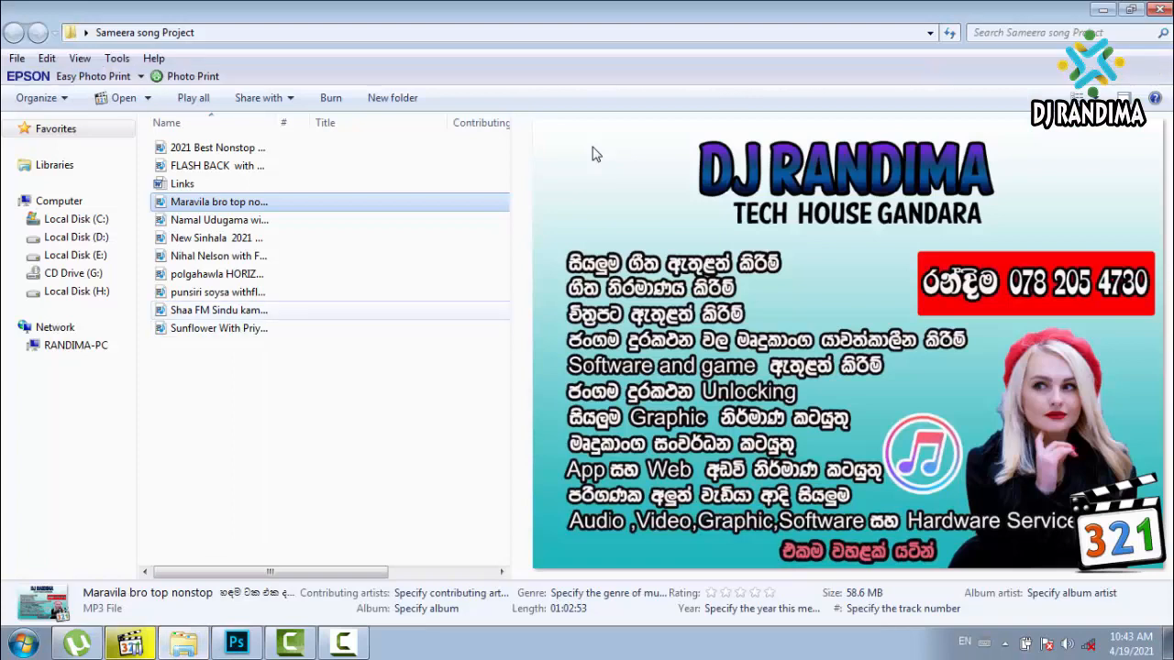
left_click(75, 255)
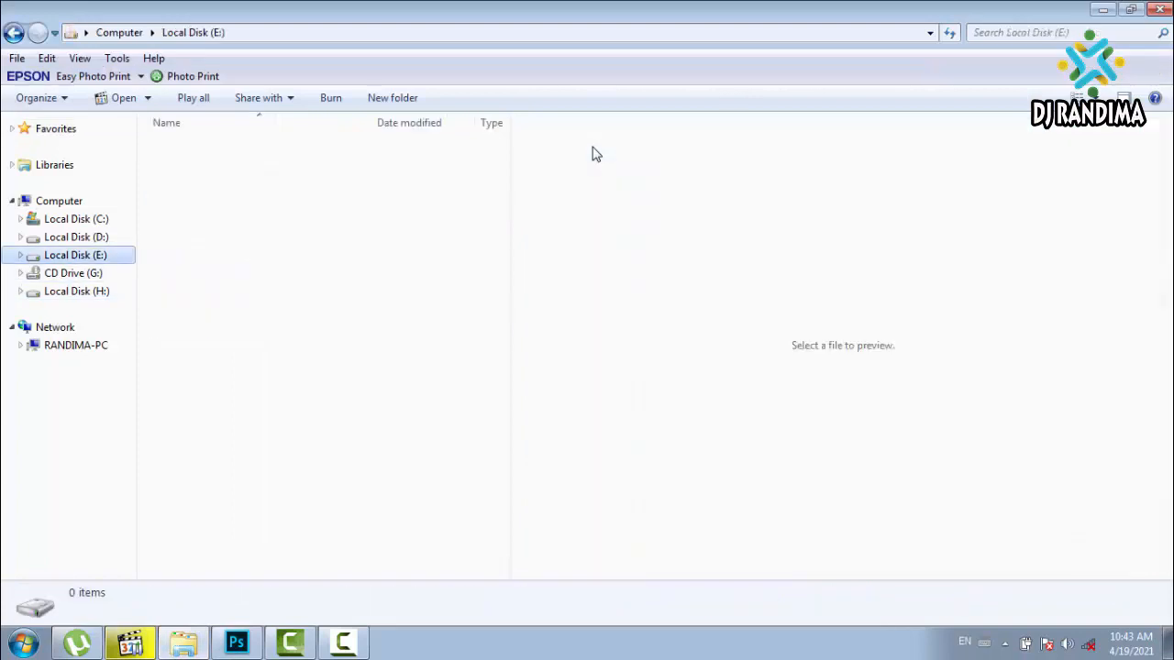
double_click(227, 526)
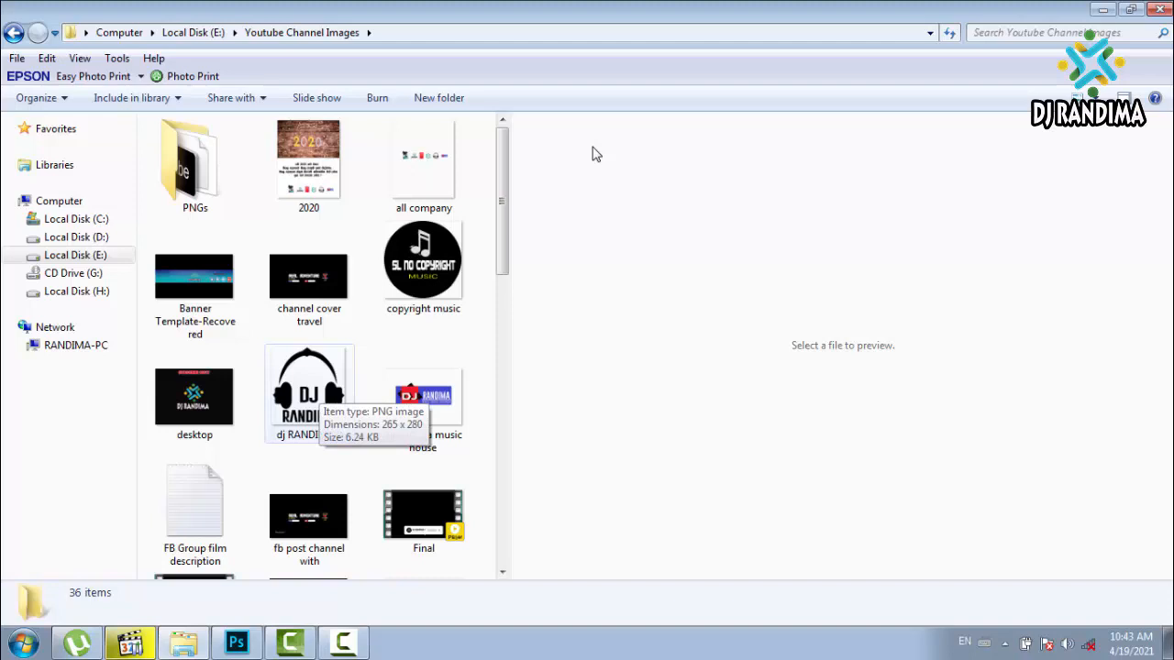
left_click(309, 389)
left_click_drag(309, 390, 236, 642)
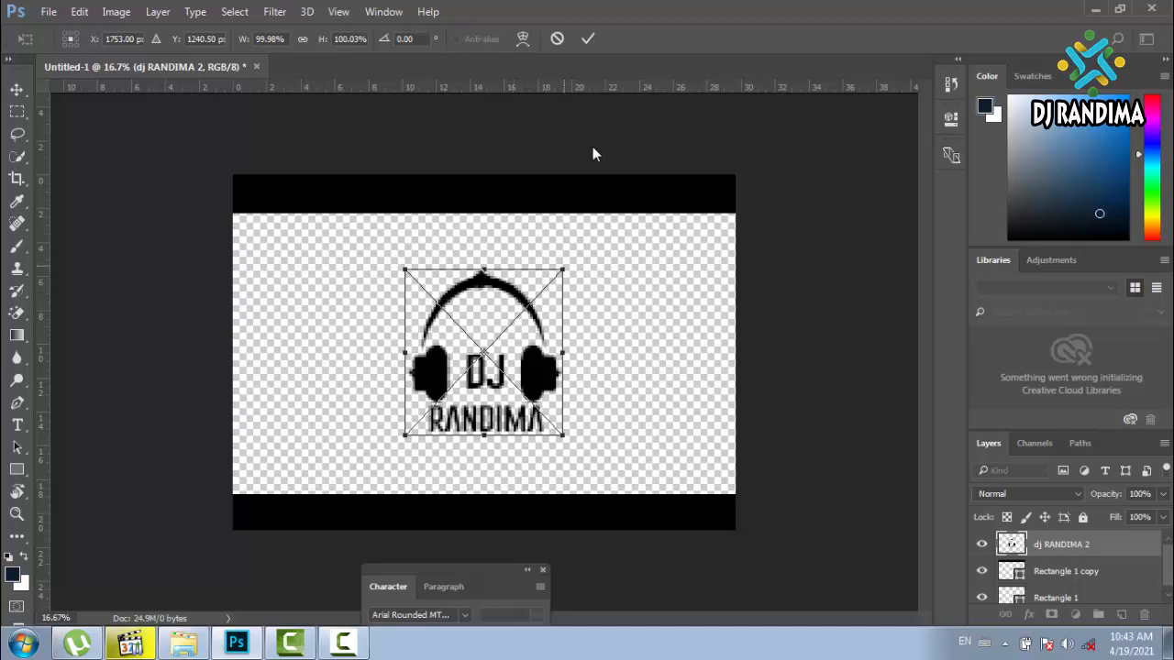
Step: Scale the placed logo to about 27% and position it in the transparent area's upper-right corner, just below the top black bar
left_click_drag(563, 270, 448, 391)
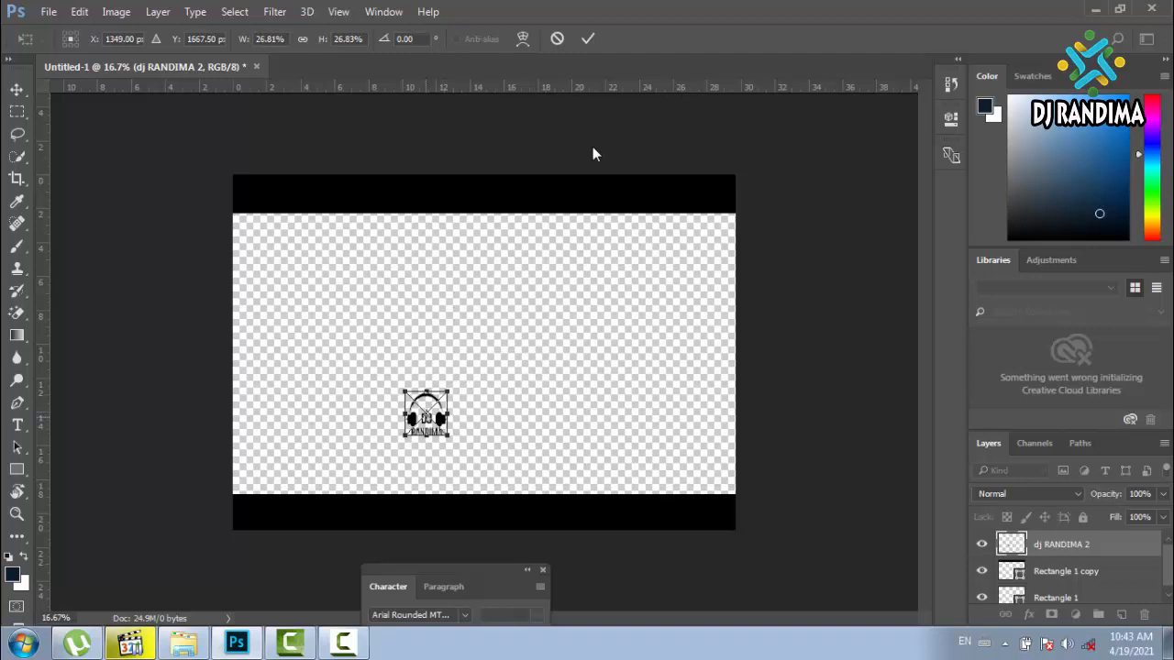
mouse_move(428, 414)
left_mouse_down()
mouse_move(462, 409)
mouse_move(661, 290)
mouse_move(709, 240)
left_mouse_up()
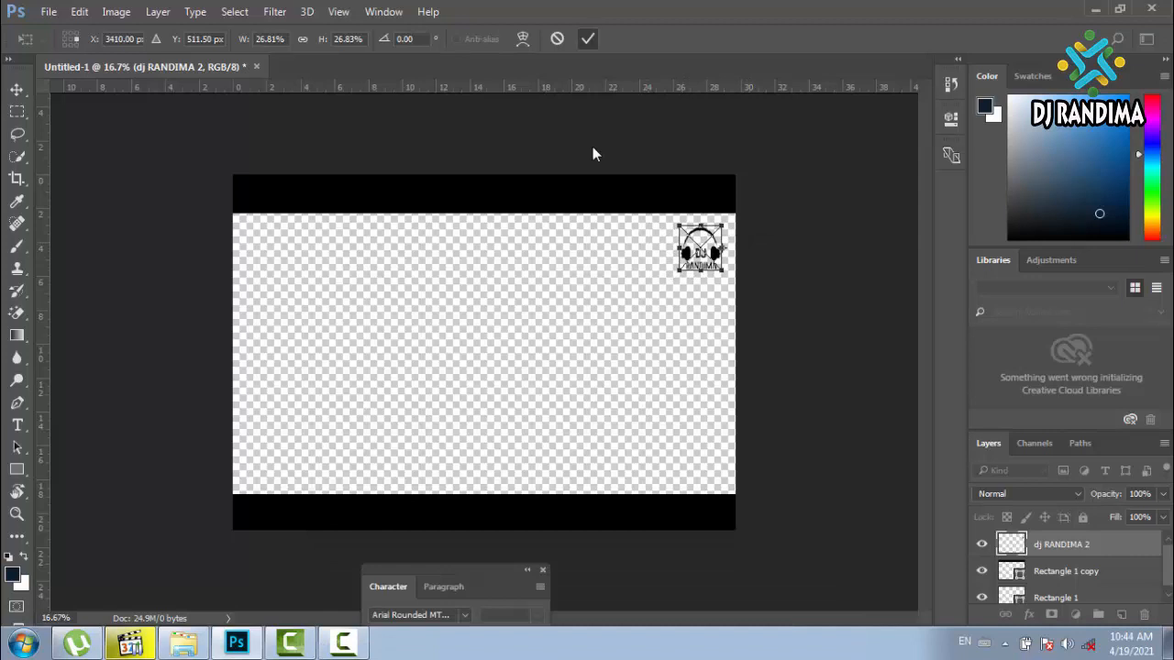
key("Return")
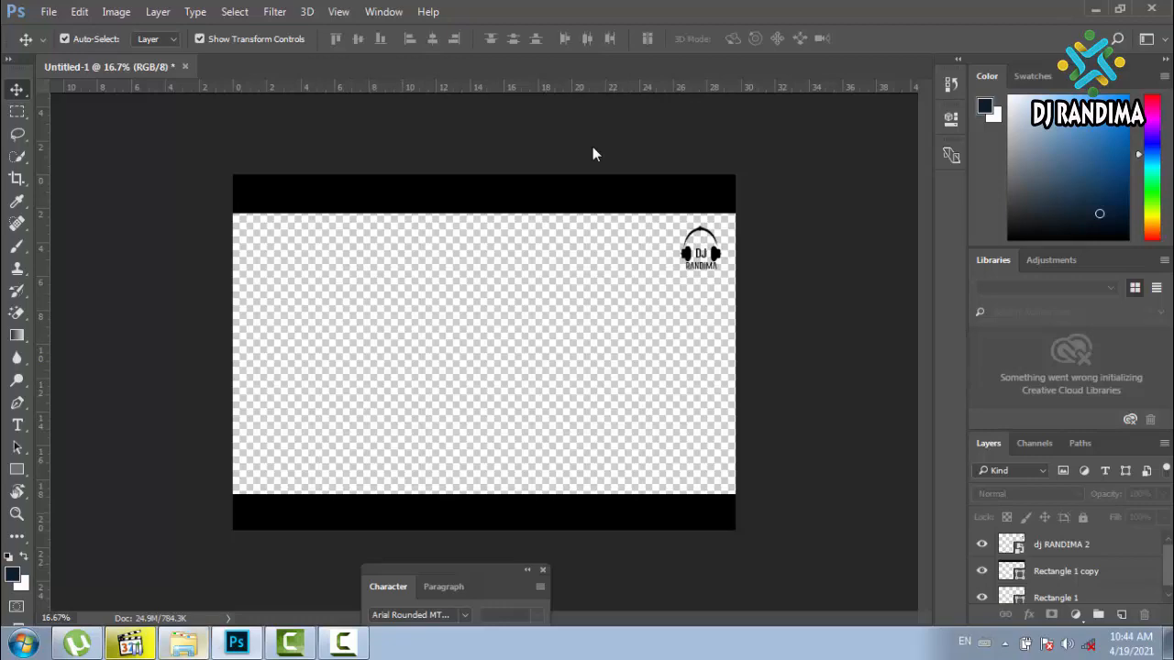
Step: Place Free-White-Subscribe-Button-By-AlfredoCreates from the PNGs folder, shrunk to about 8.3% wide and 4.2% high, on the bottom black bar
key("alt+Tab")
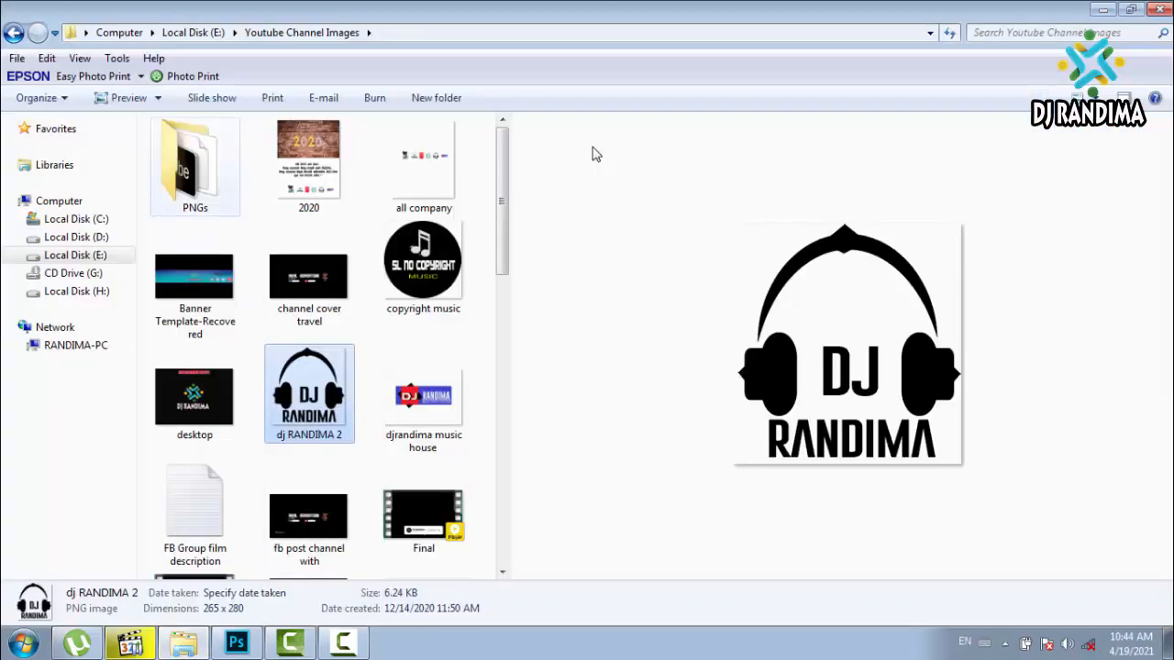
double_click(196, 166)
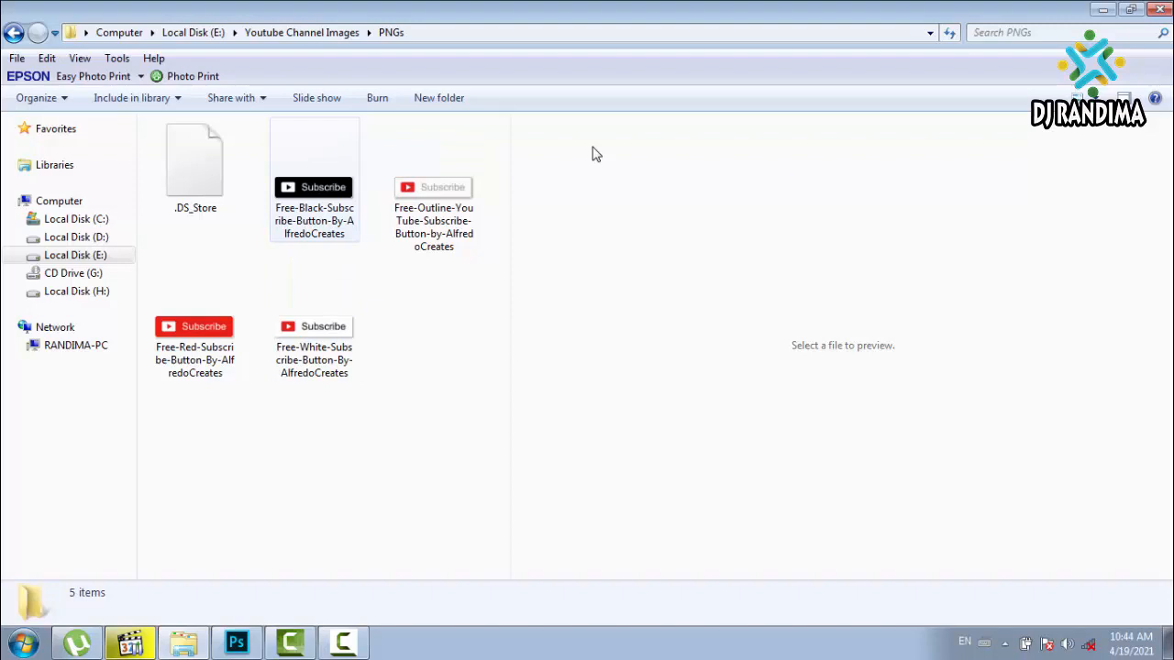
mouse_move(317, 327)
left_mouse_down()
mouse_move(341, 347)
mouse_move(364, 522)
mouse_move(354, 560)
mouse_move(249, 646)
mouse_move(431, 419)
left_mouse_up()
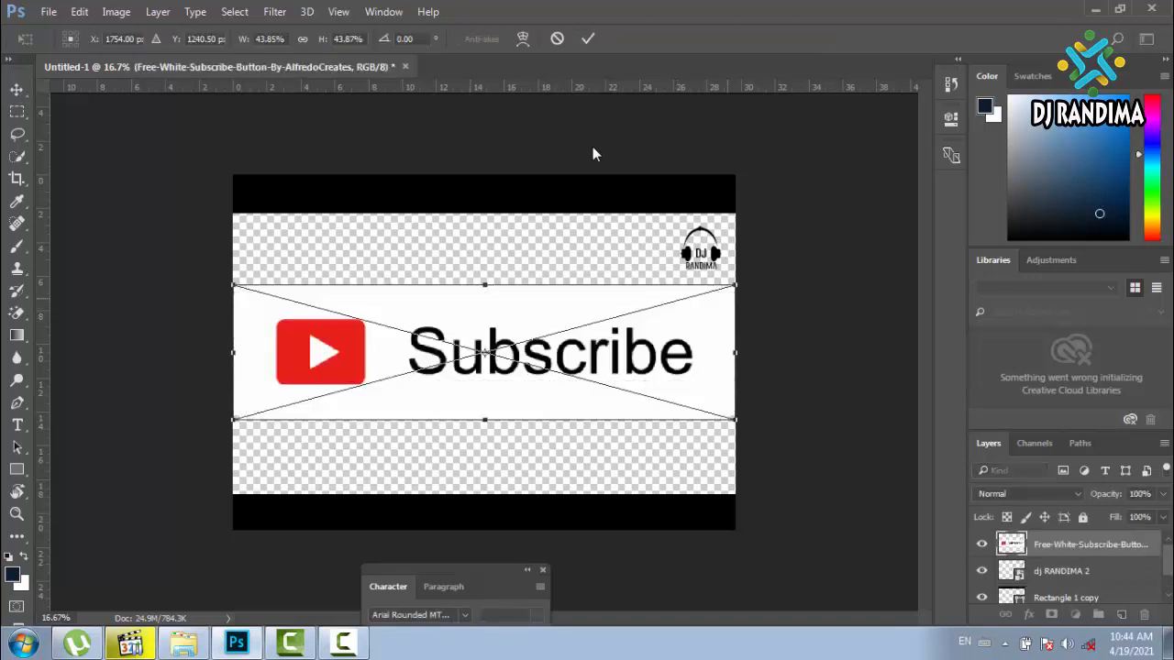
mouse_move(735, 285)
left_mouse_down()
mouse_move(689, 314)
mouse_move(354, 388)
mouse_move(466, 497)
mouse_move(521, 513)
mouse_move(527, 498)
mouse_move(512, 515)
left_mouse_up()
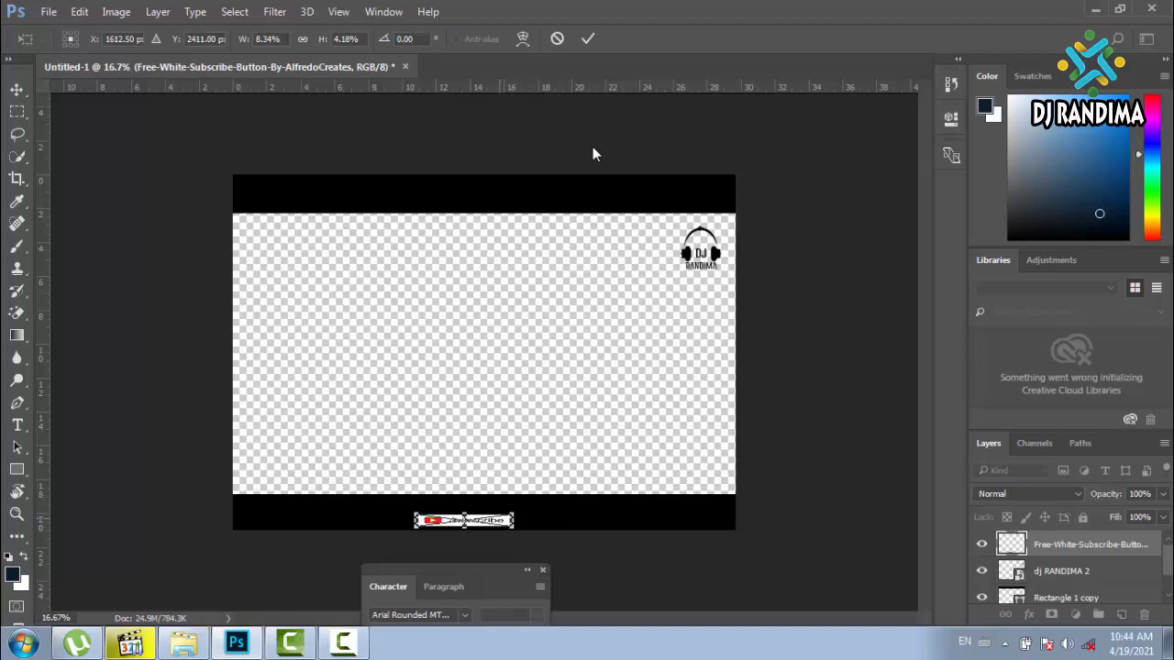
key("z")
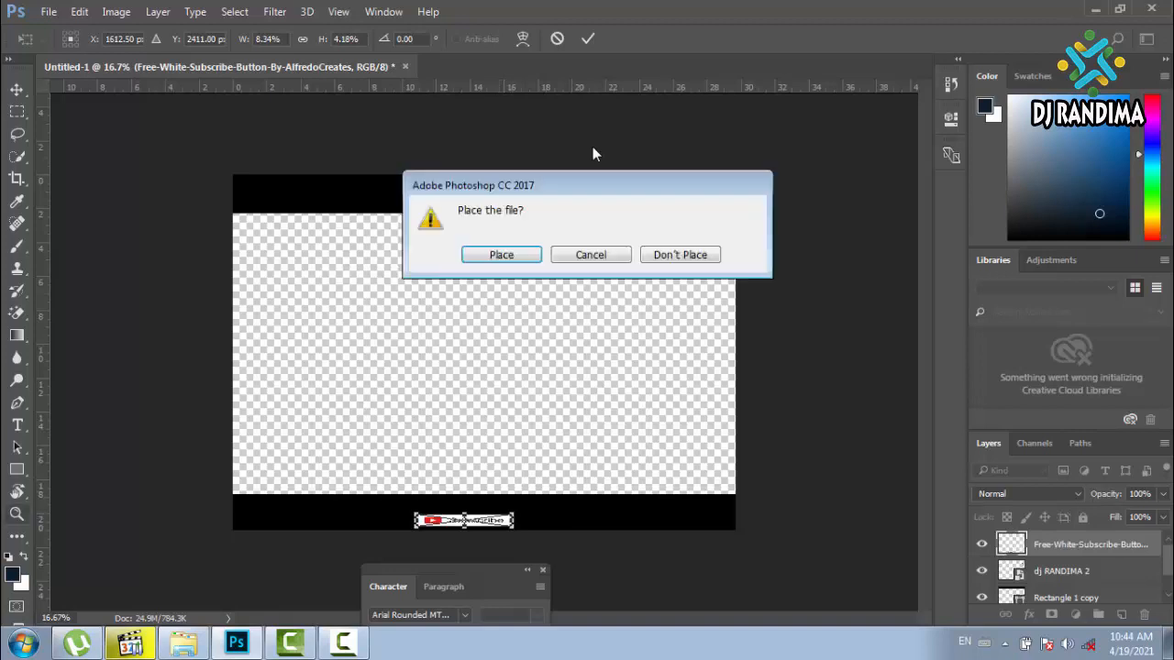
key("Return")
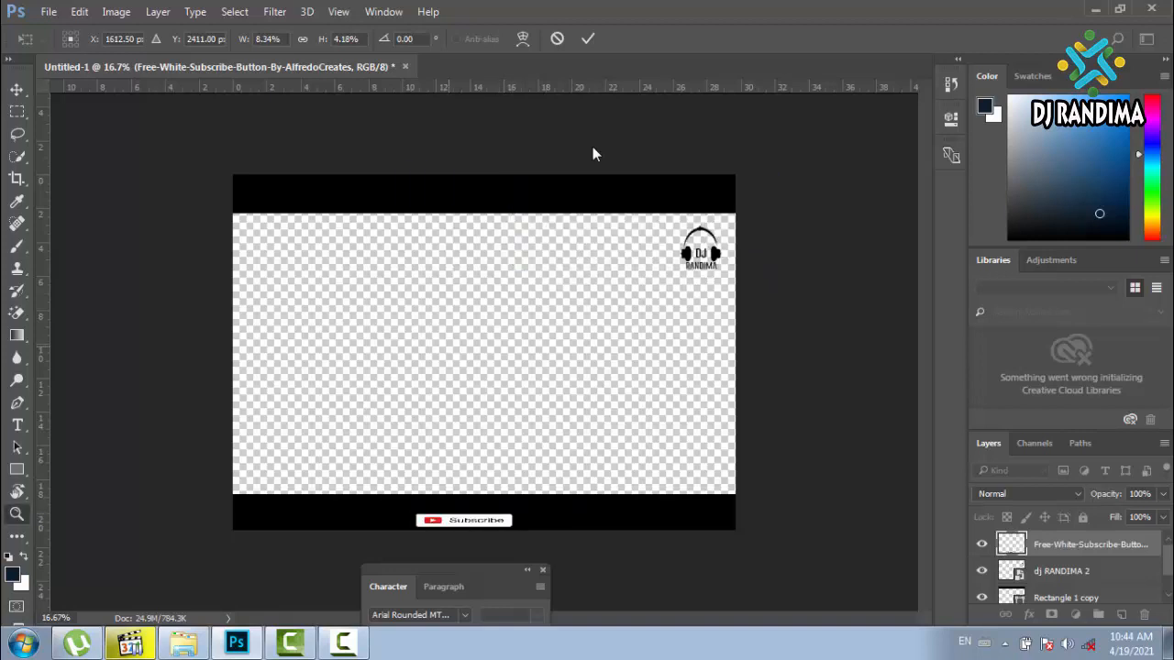
Step: Resize the Subscribe button to about 8.4% wide and 7% high and position it near the middle of the bottom black bar
key("ctrl+plus")
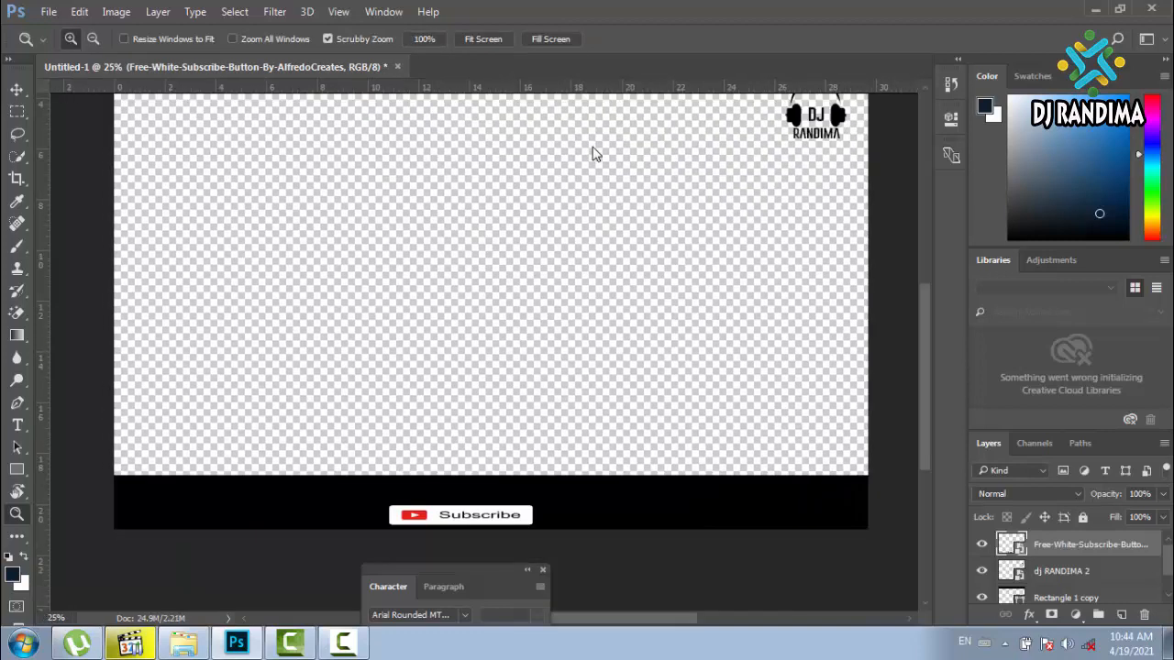
key("ctrl+plus")
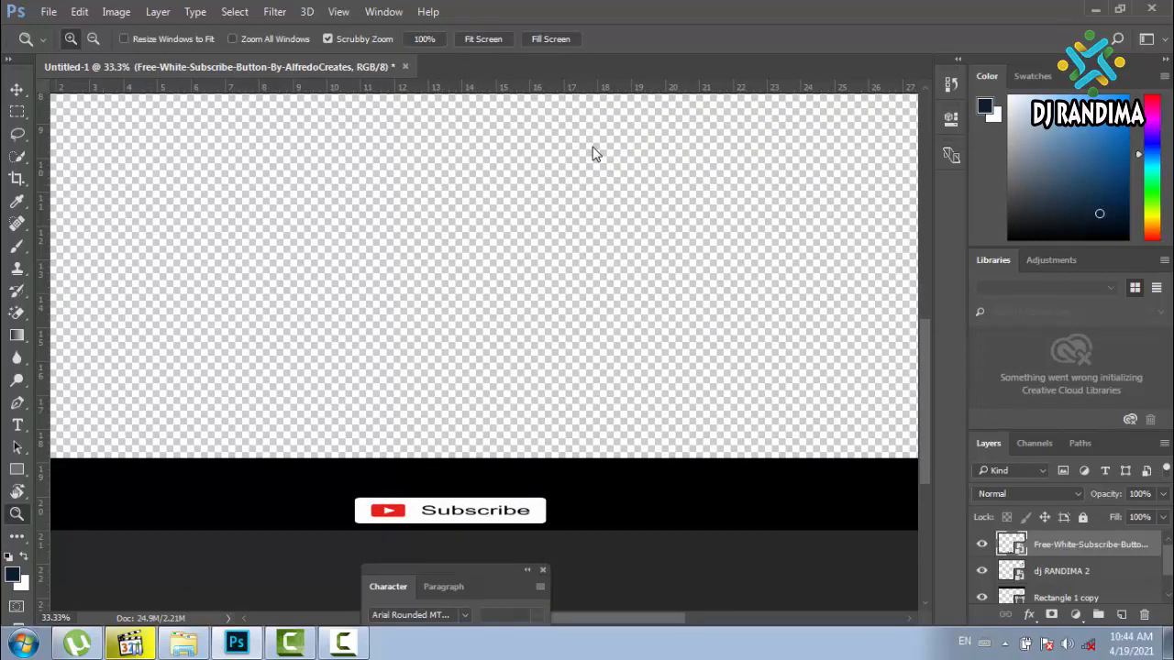
key("v")
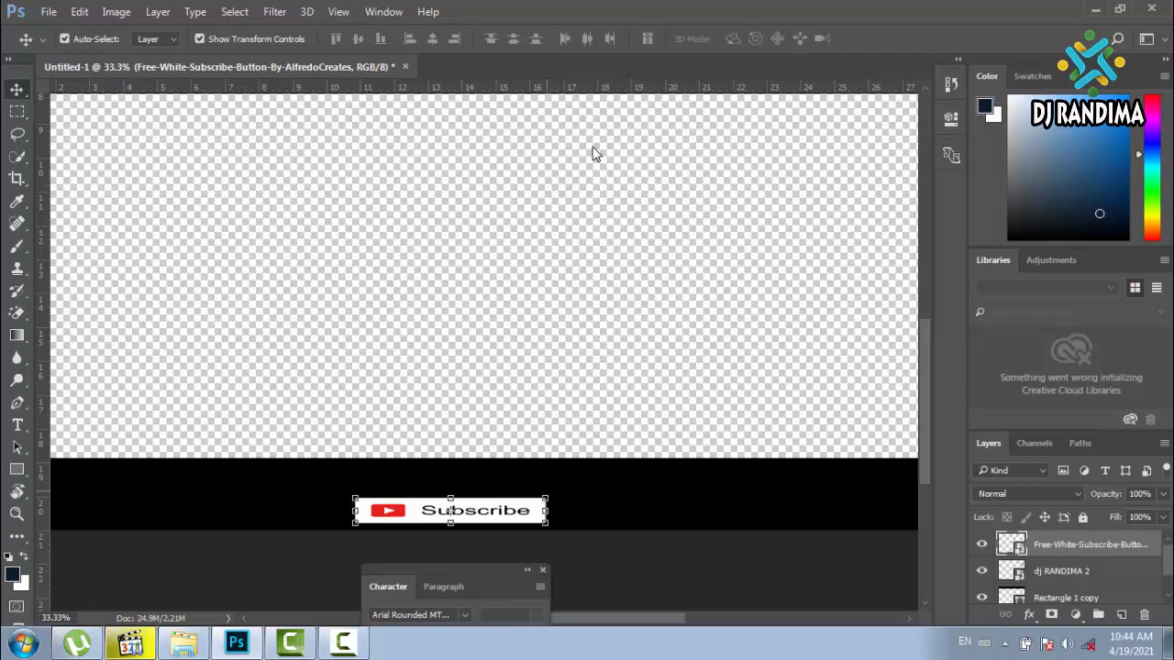
mouse_move(545, 498)
left_mouse_down()
mouse_move(547, 479)
mouse_move(567, 499)
left_mouse_up()
key("Return")
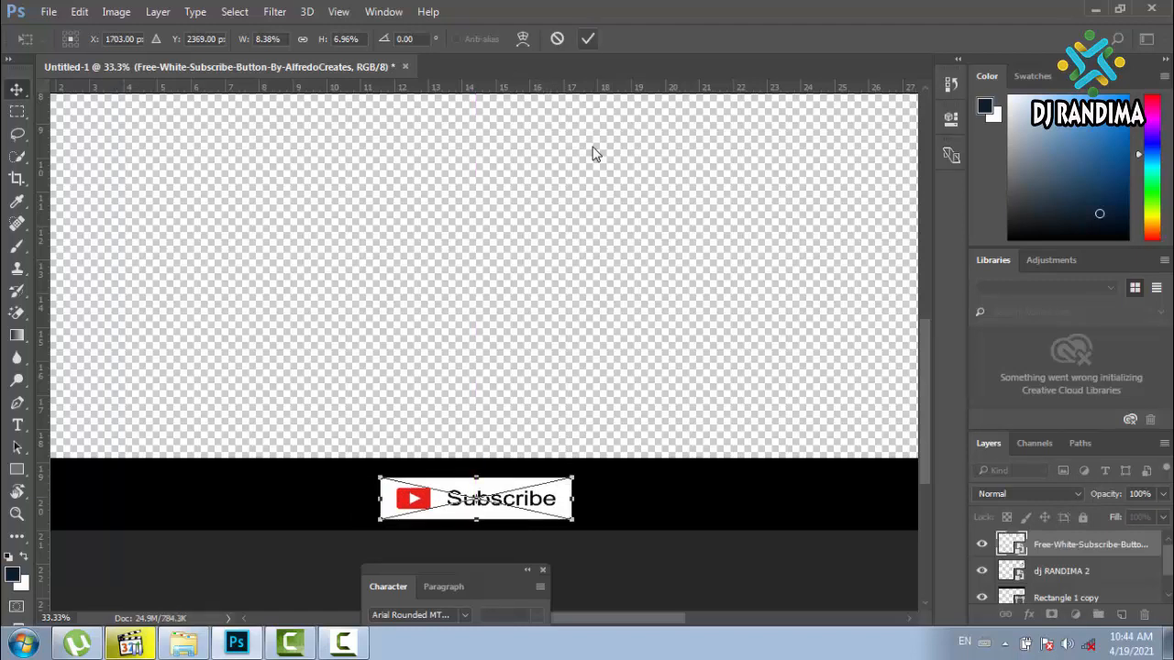
left_click(591, 154)
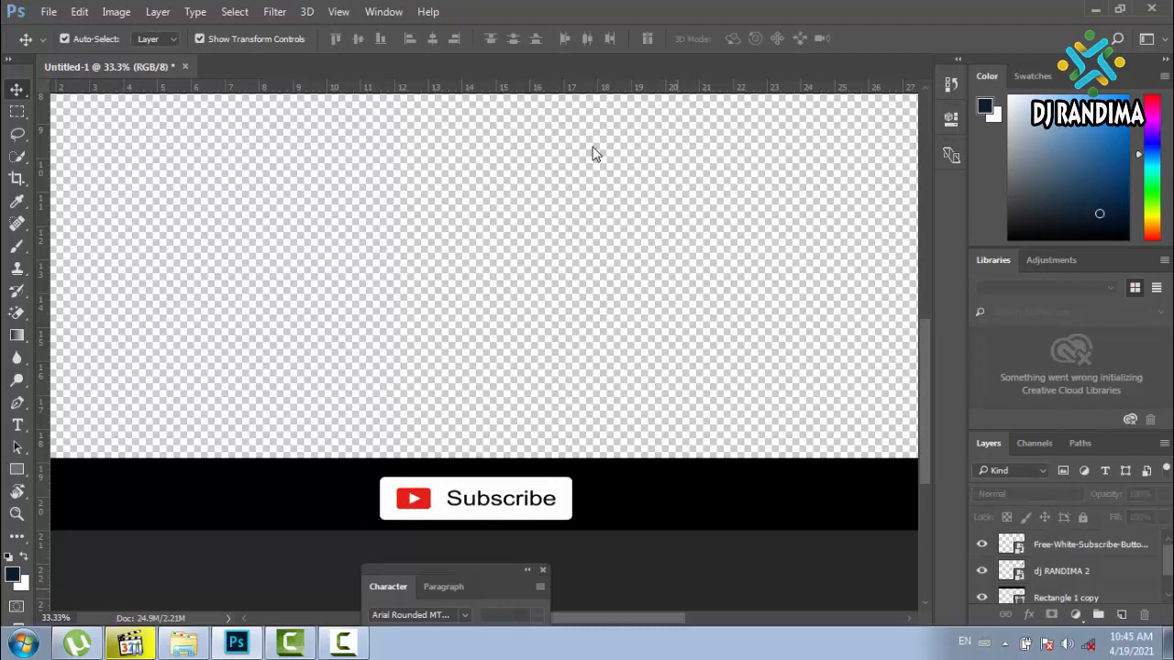
key("ctrl+minus")
key("ctrl+minus")
key("ctrl+minus")
key("ctrl+minus")
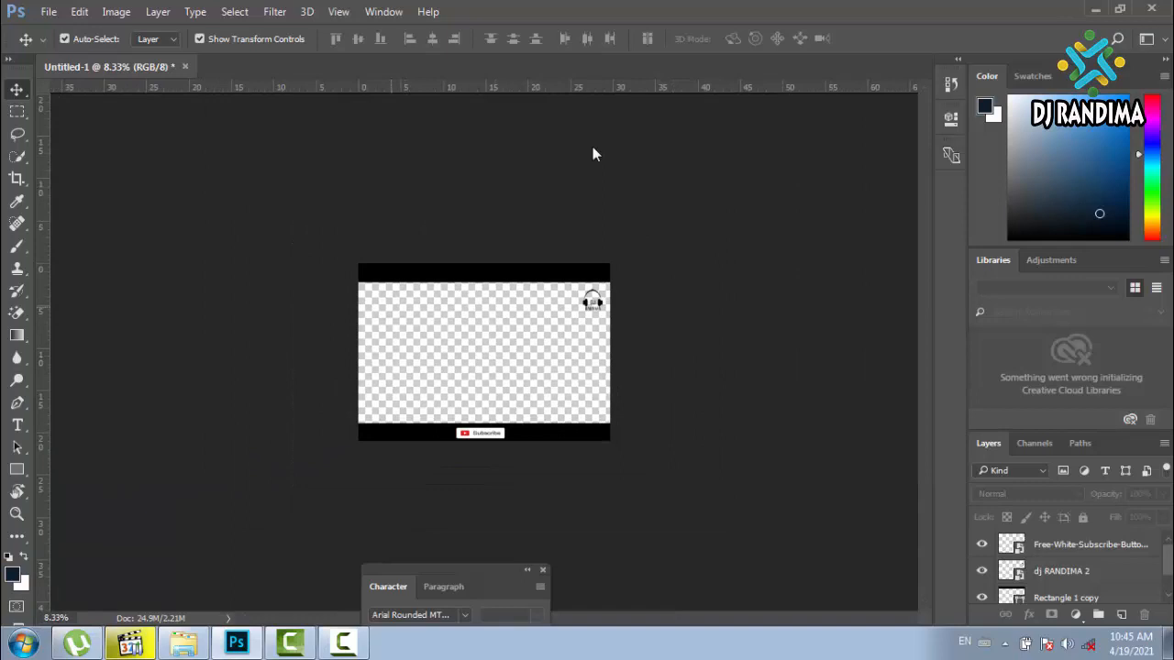
key("z")
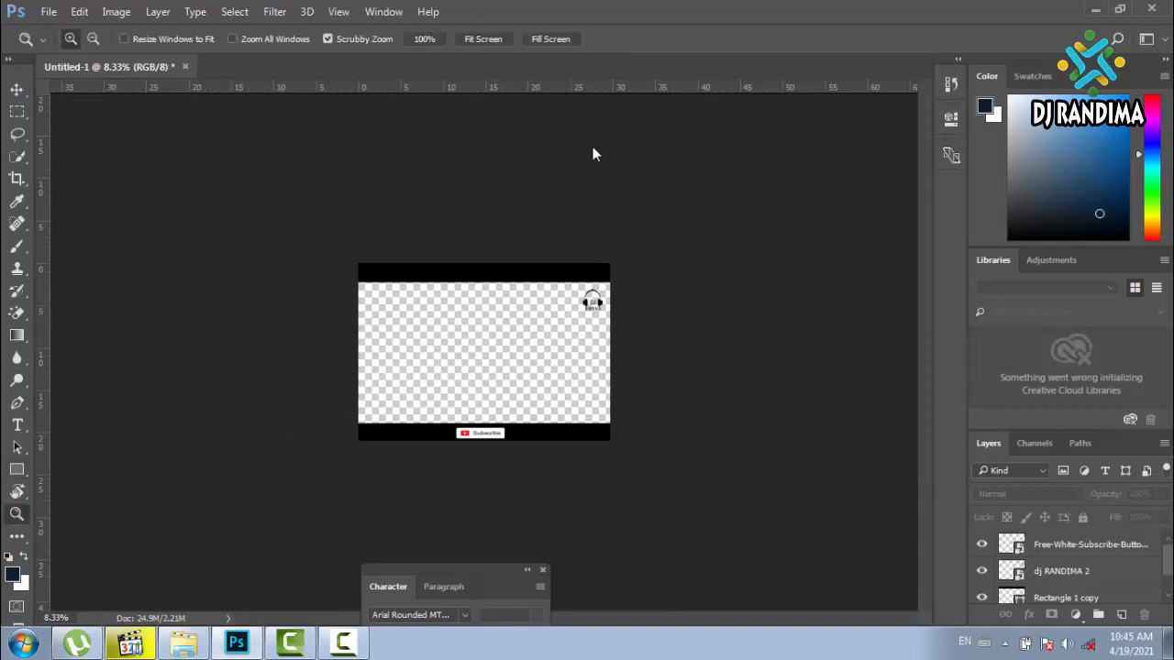
key("ctrl+plus")
key("ctrl+plus")
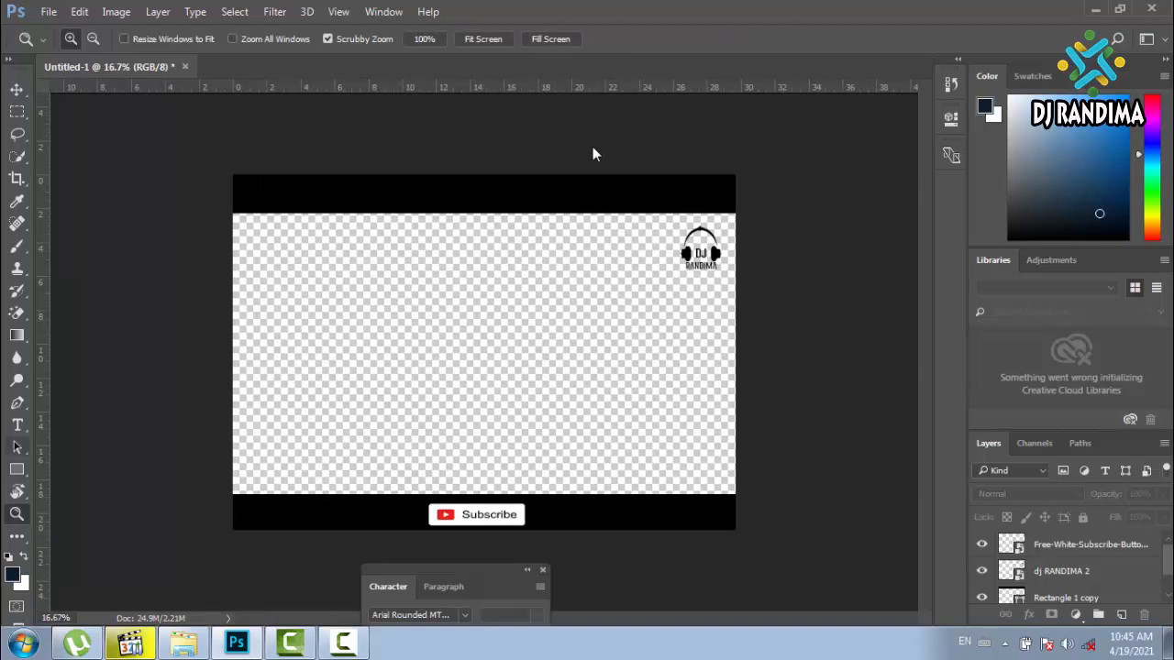
key("t")
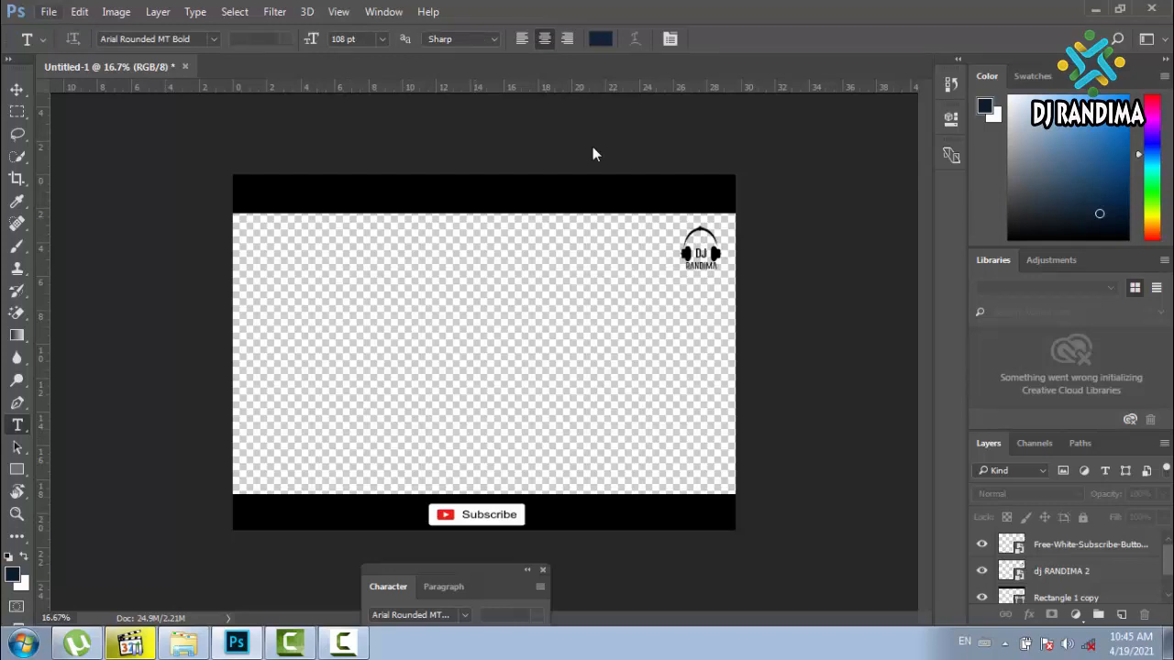
Step: Quick-export the overlay as a PNG named frame to the Desktop
left_click(48, 11)
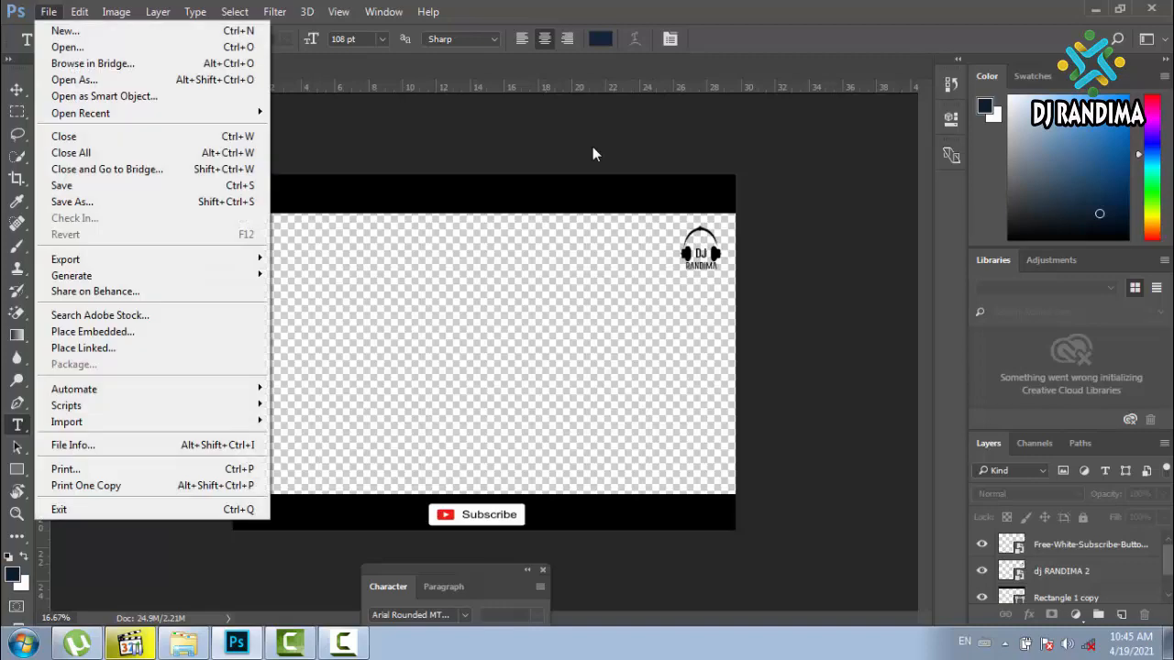
mouse_move(65, 259)
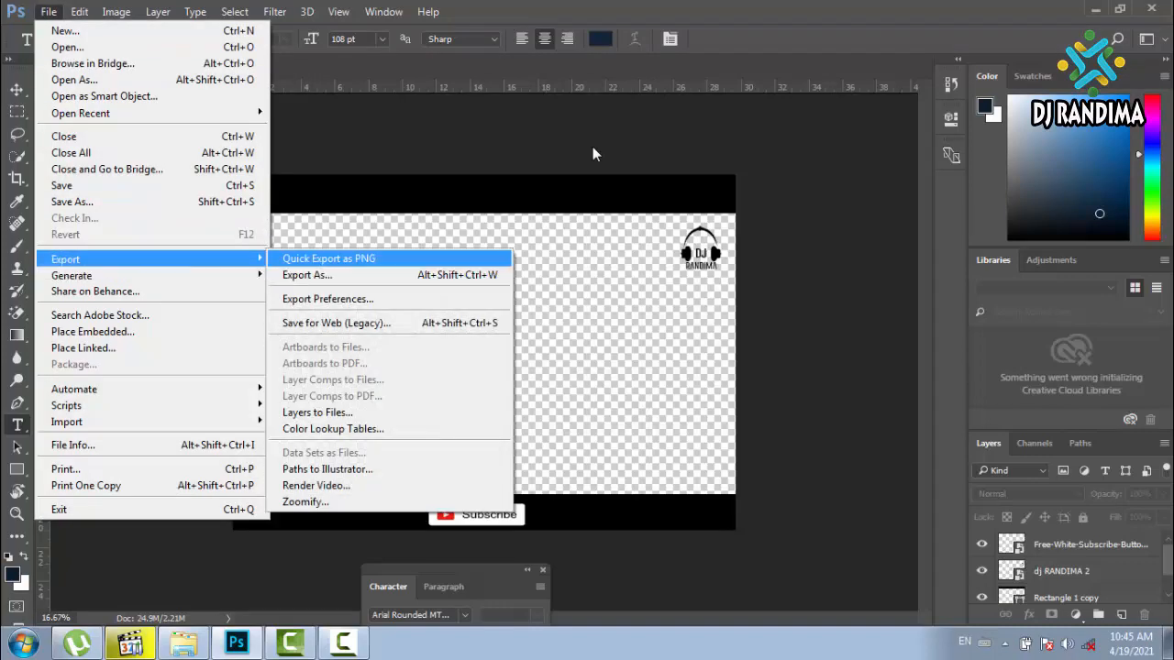
left_click(314, 258)
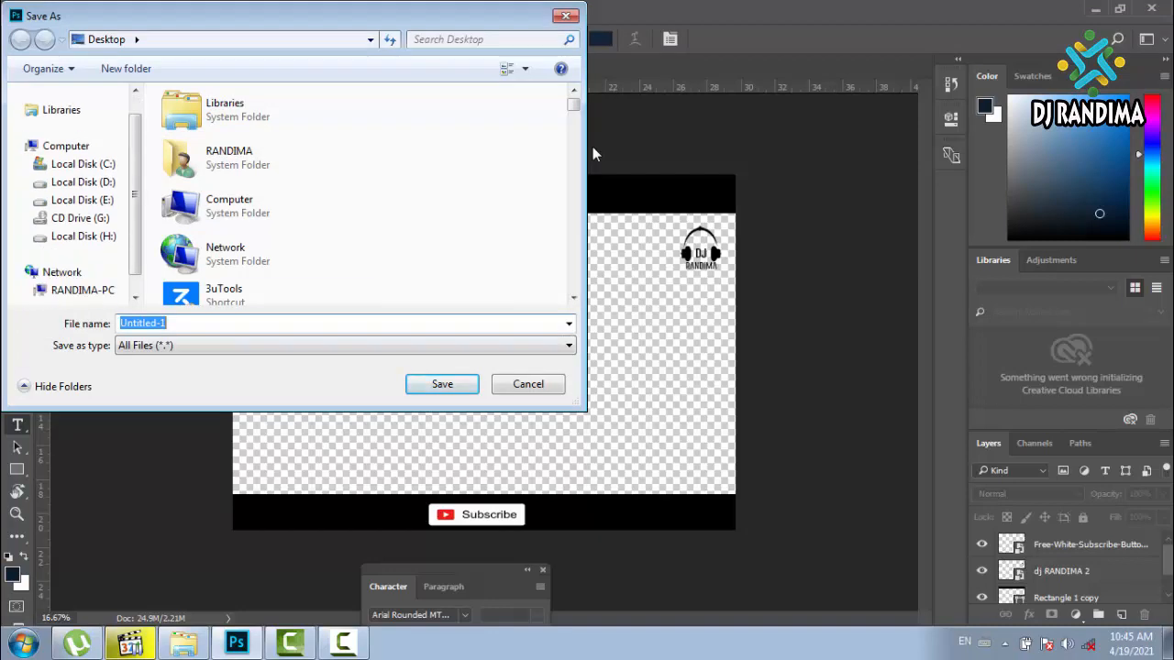
key("BackSpace")
type("frame")
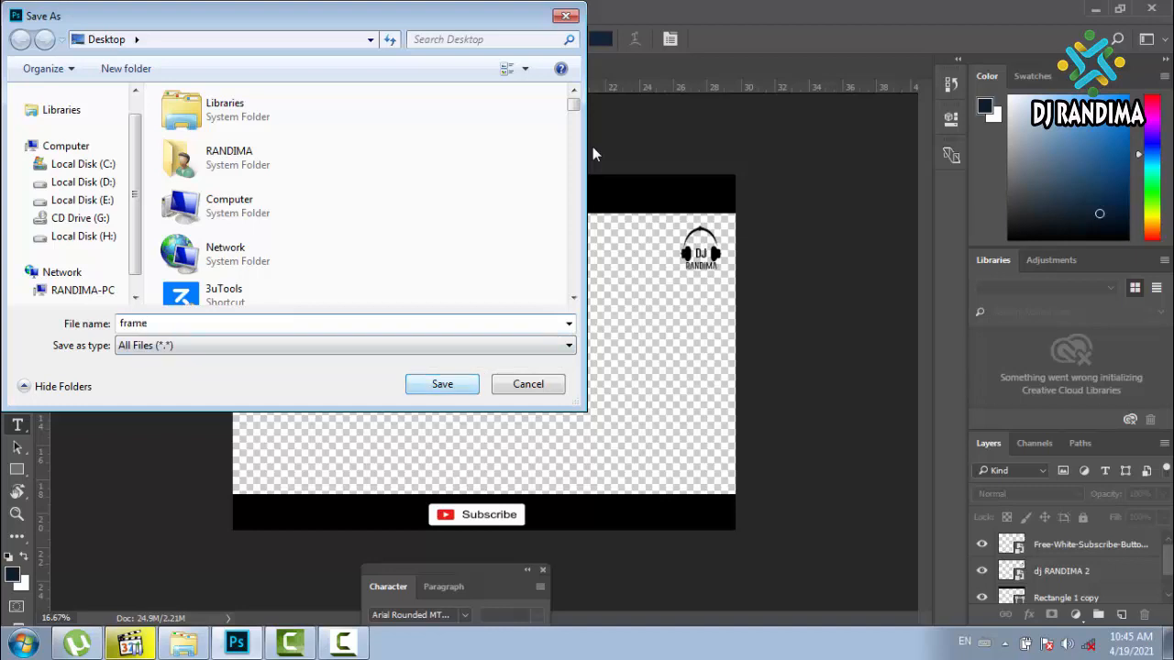
key("Return")
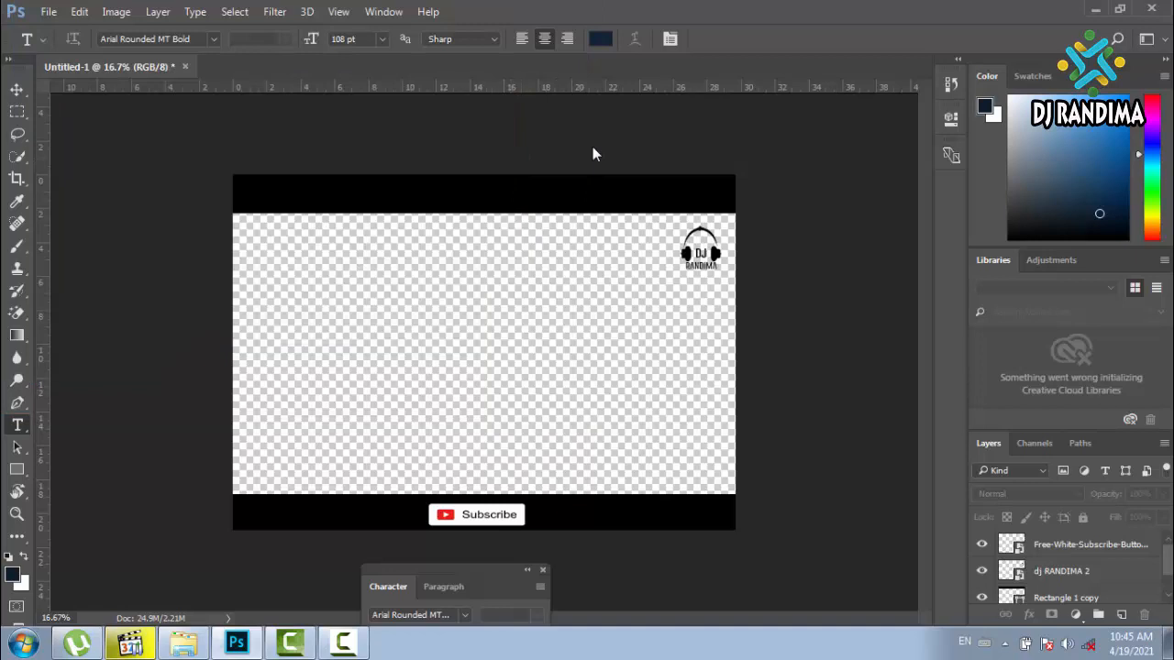
Step: Minimise the Photoshop and Explorer windows to reach the desktop, and launch Camtasia Studio
left_click(1096, 8)
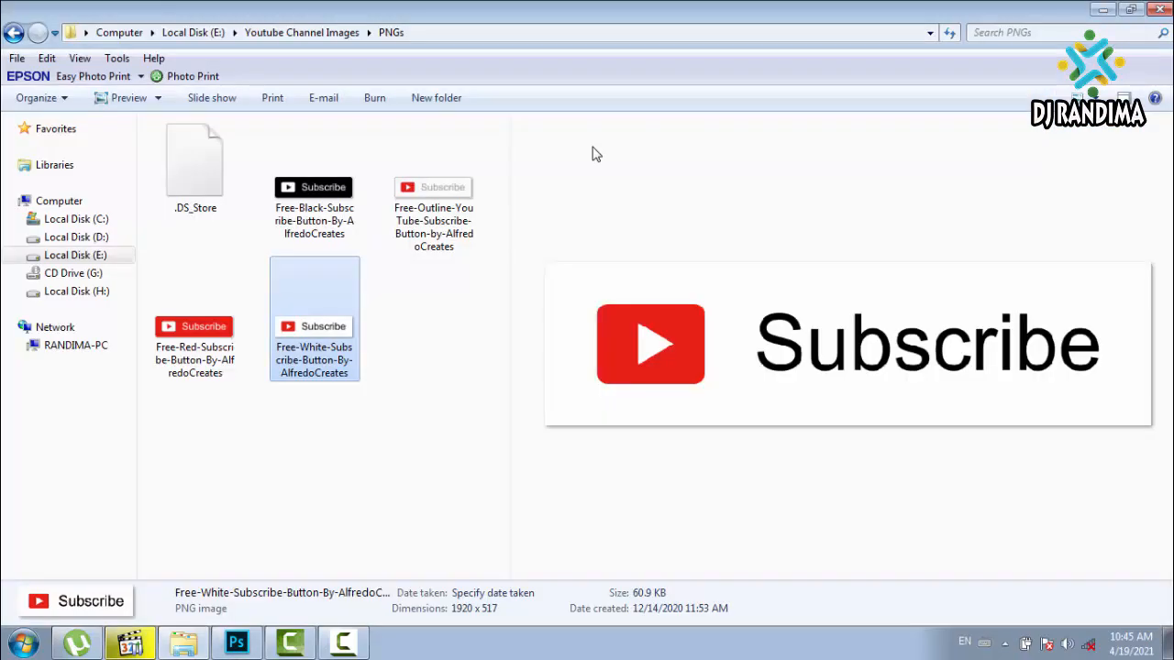
left_click(1099, 9)
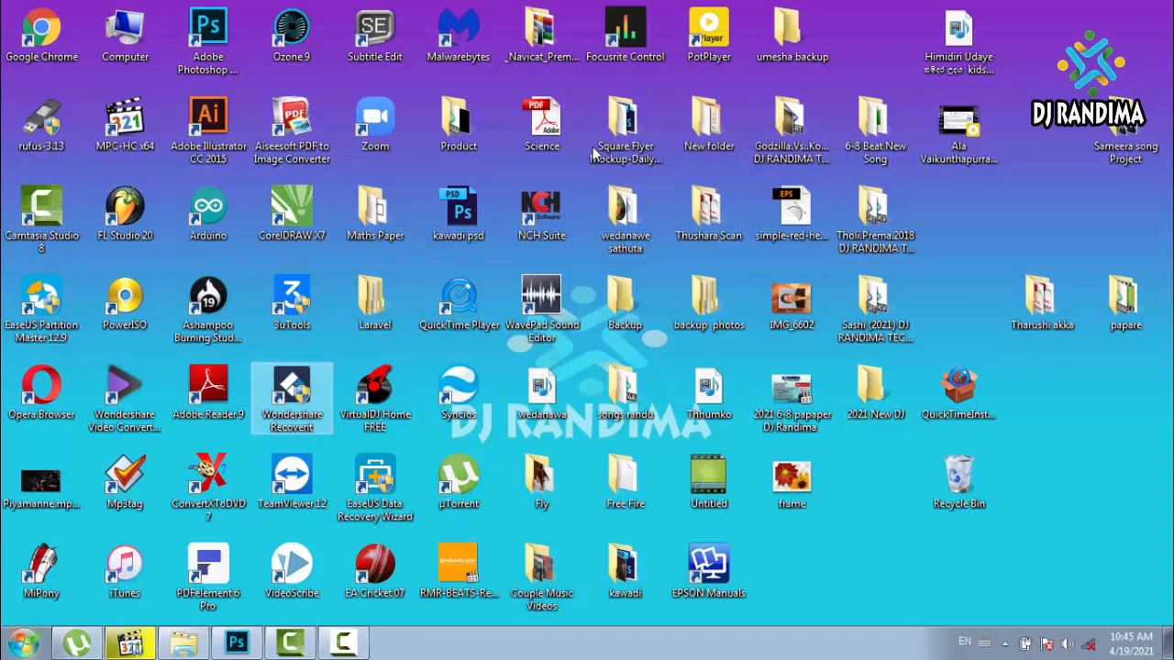
left_click(23, 642)
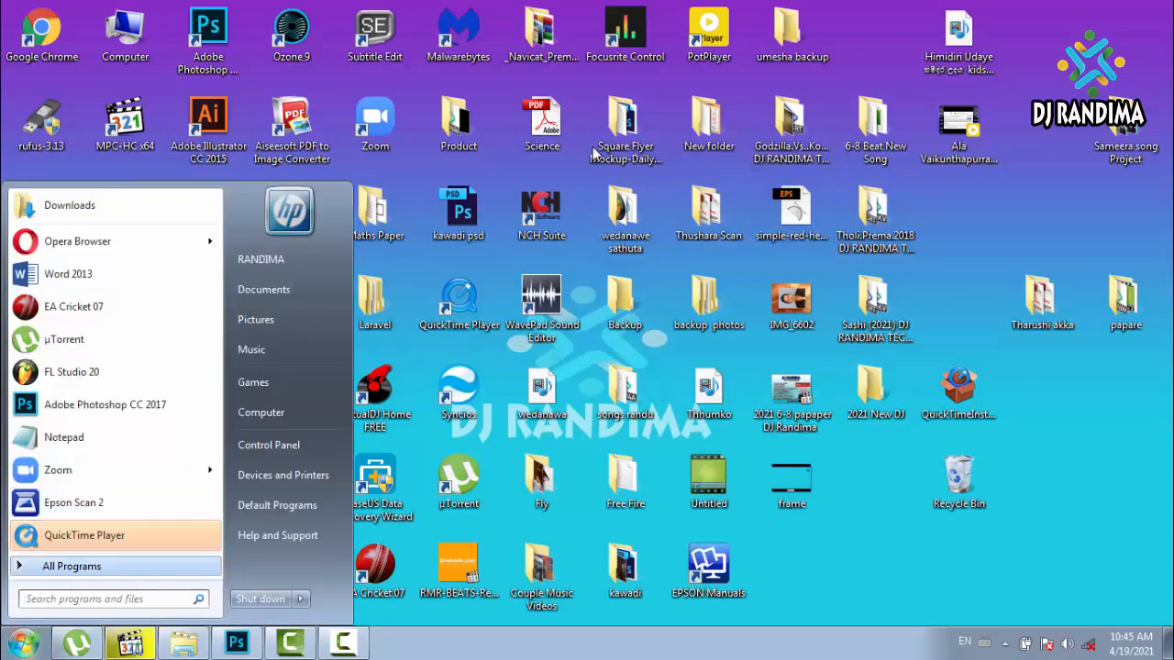
left_click(73, 565)
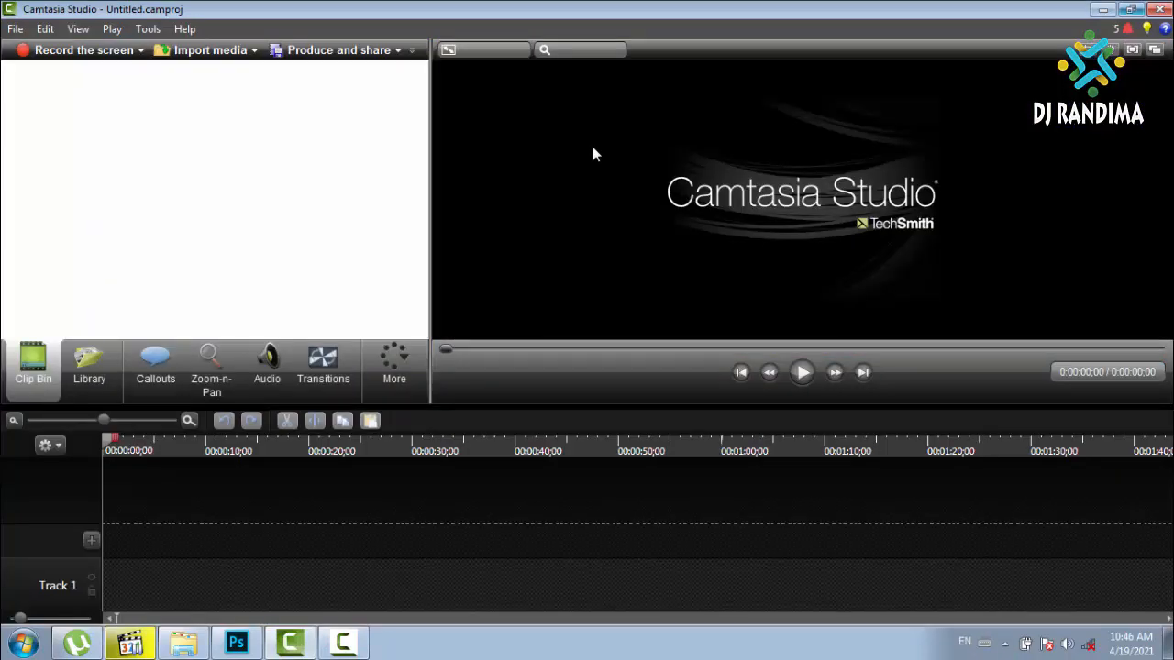
Step: Import the frame image from the desktop into Camtasia's Clip Bin, restoring the window for access and maximising it again
left_click(1131, 9)
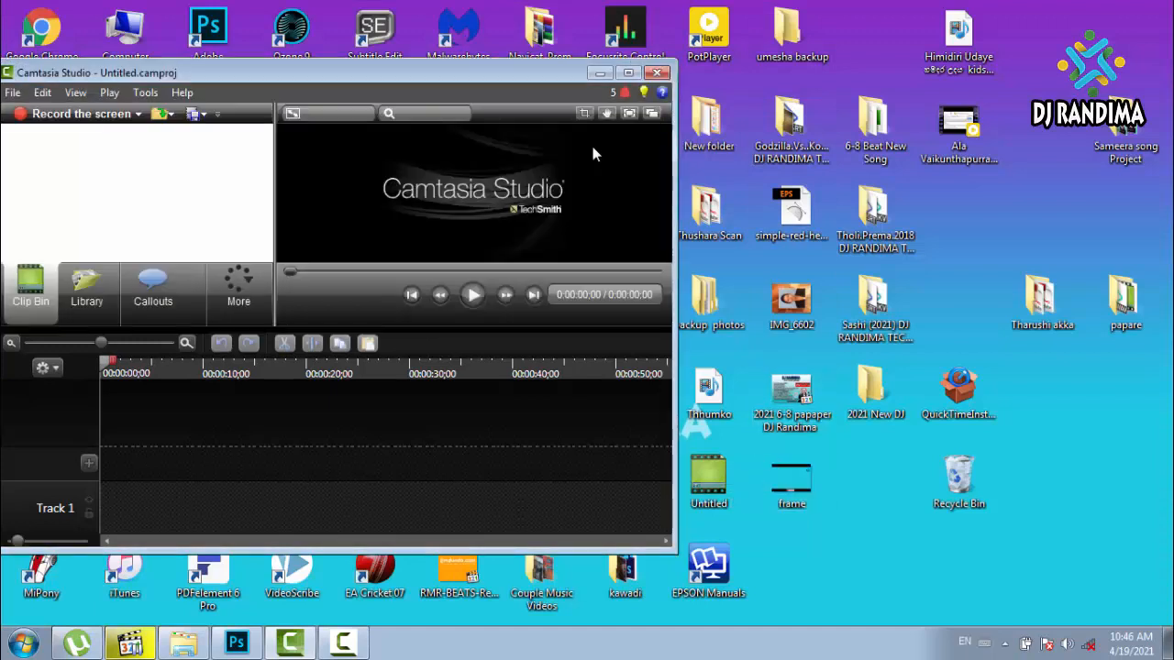
left_click_drag(791, 481, 138, 233)
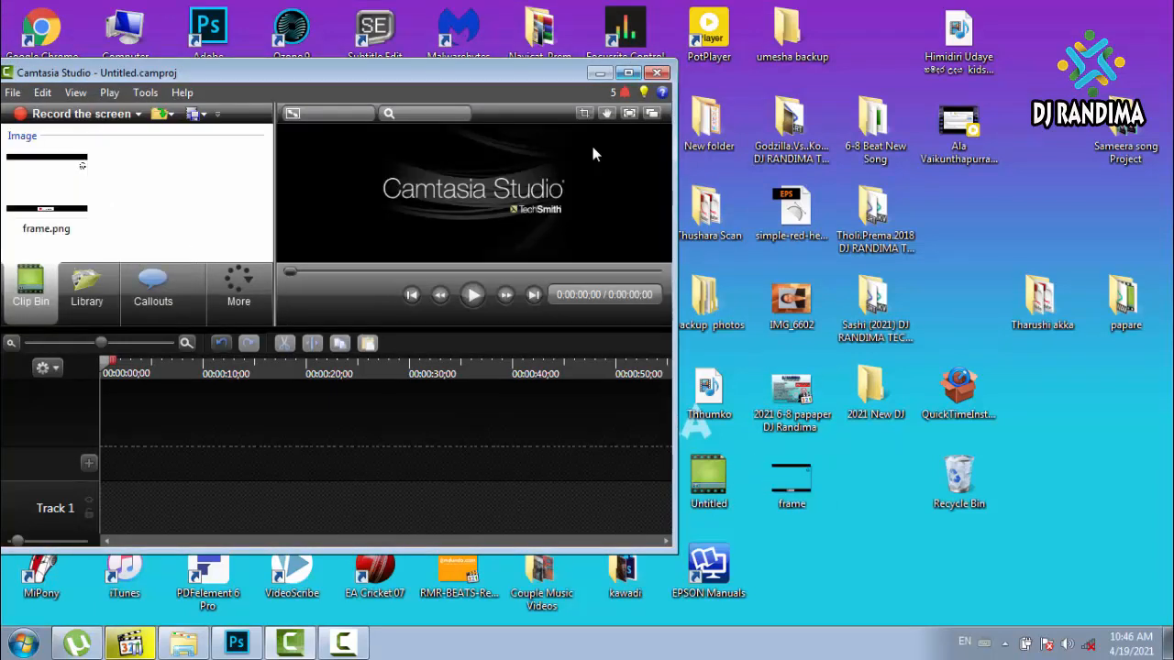
left_click(628, 73)
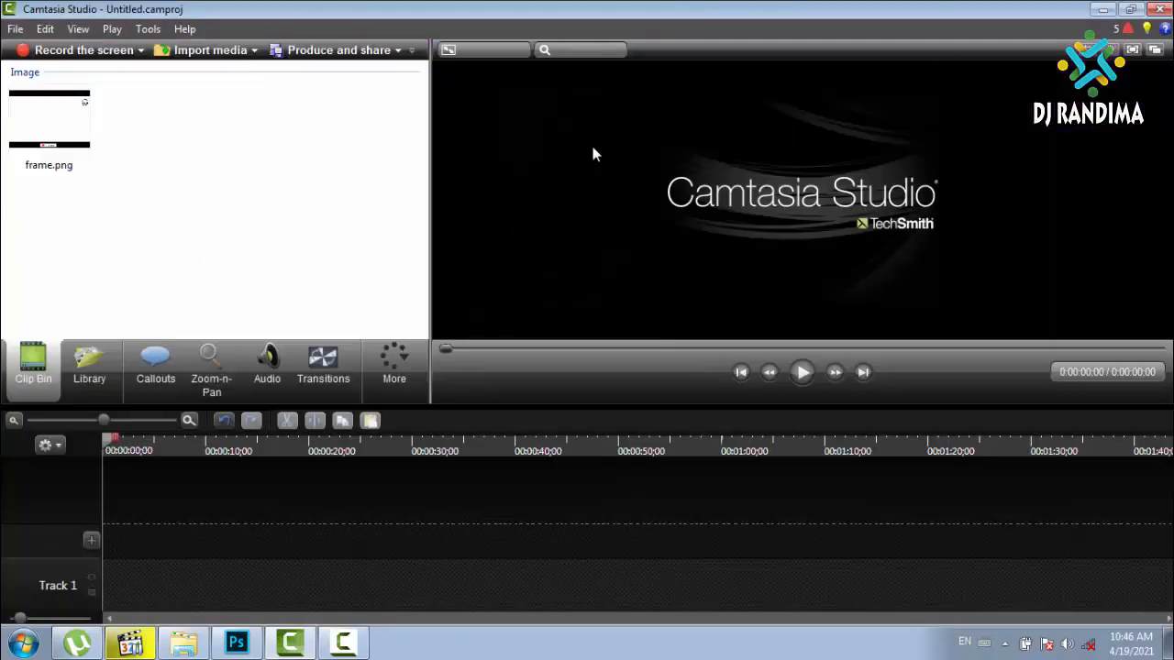
Step: Switch to Windows Explorer and open the Youtube Channel Images folder on Local Disk (E:)
left_click(183, 643)
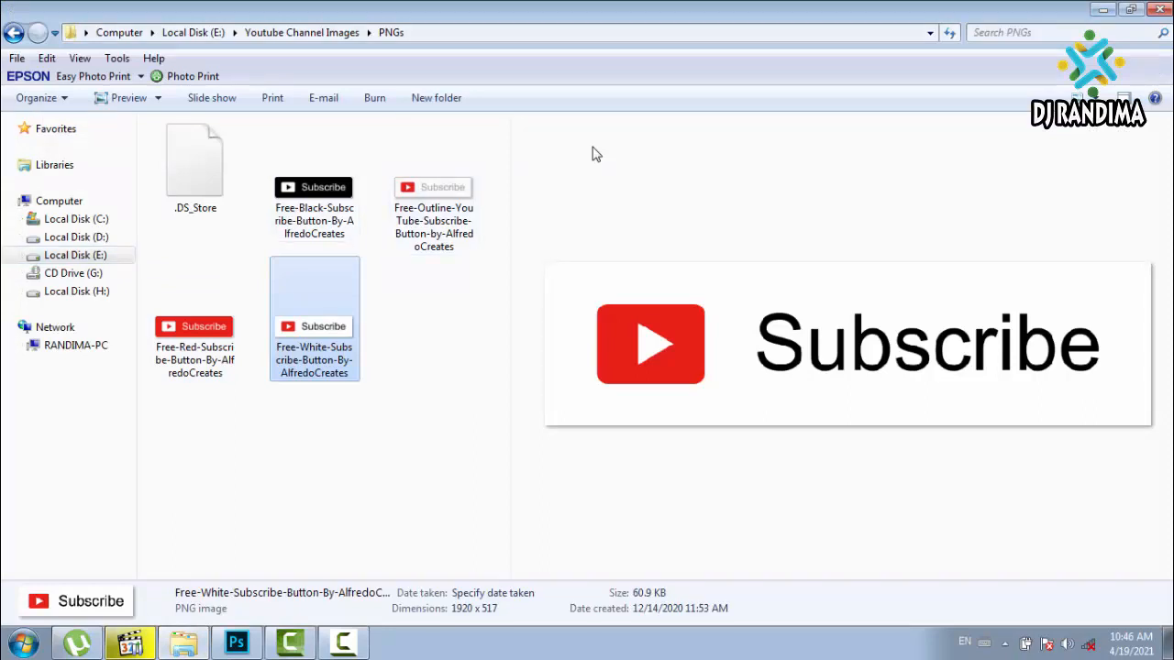
left_click(76, 238)
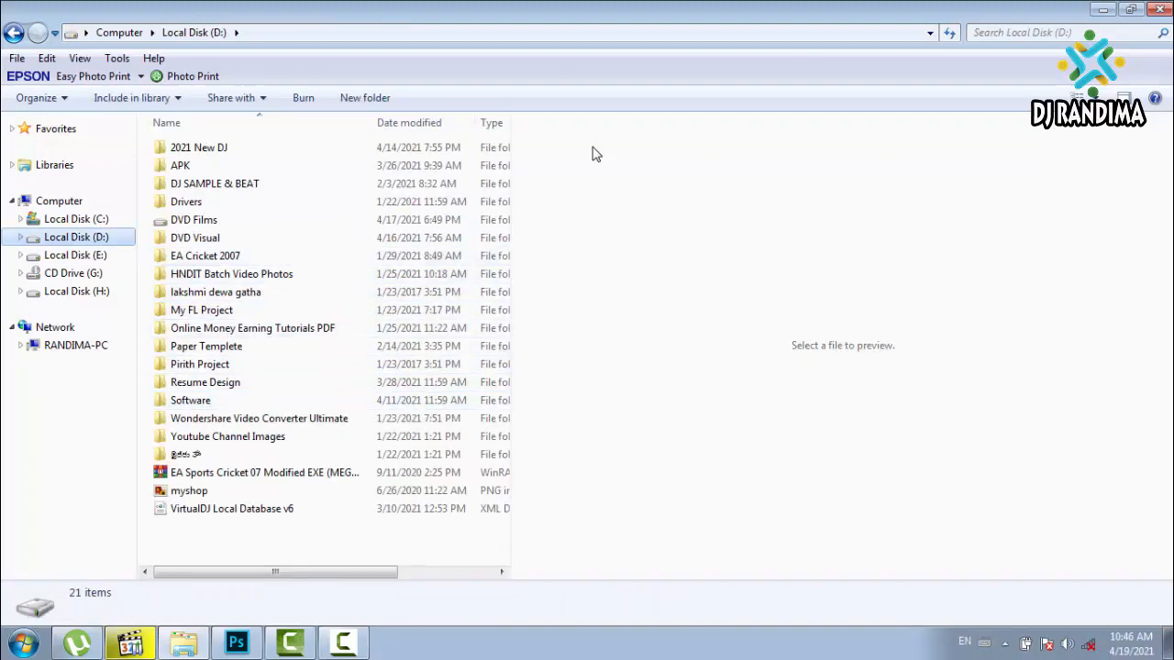
left_click(75, 255)
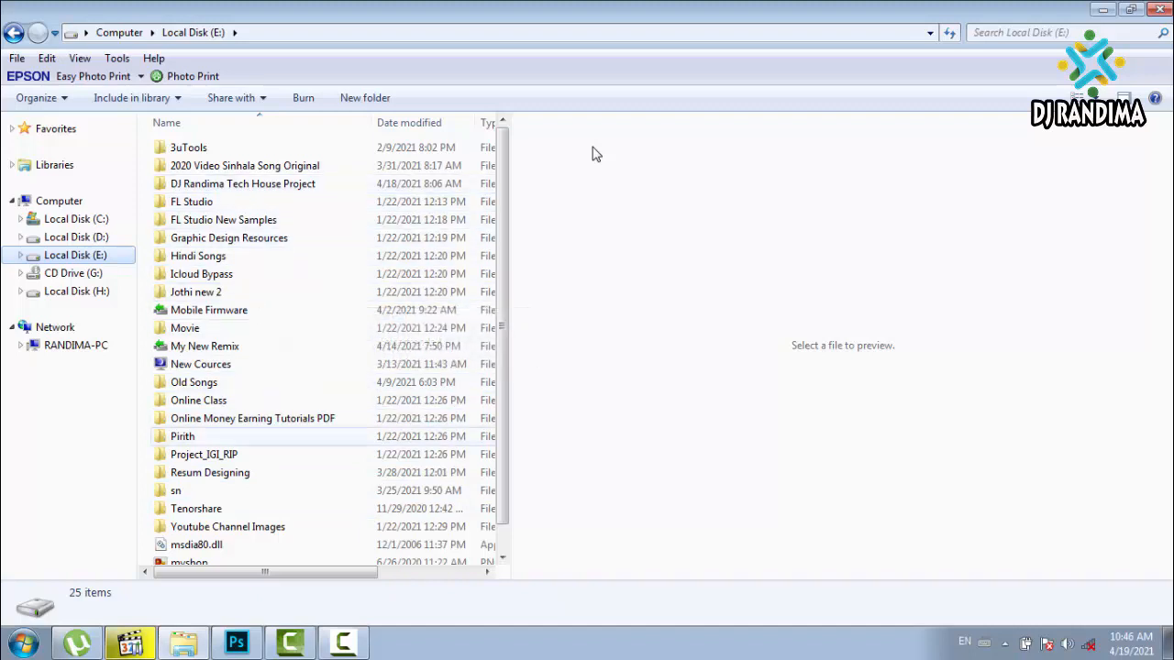
left_click(227, 526)
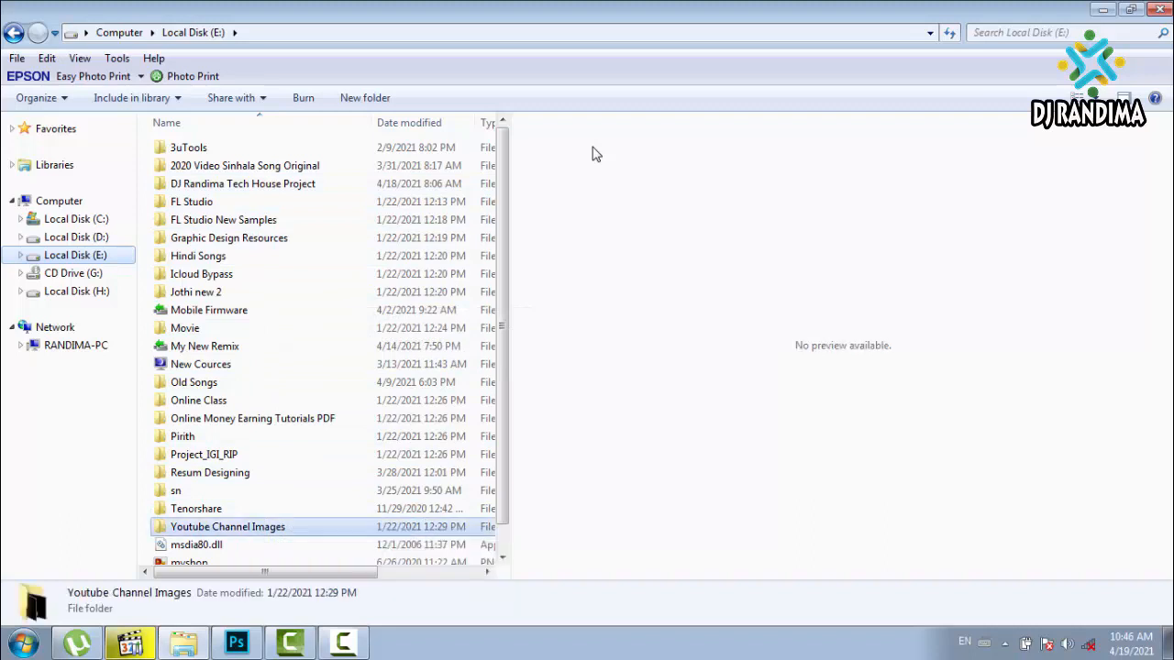
key("Return")
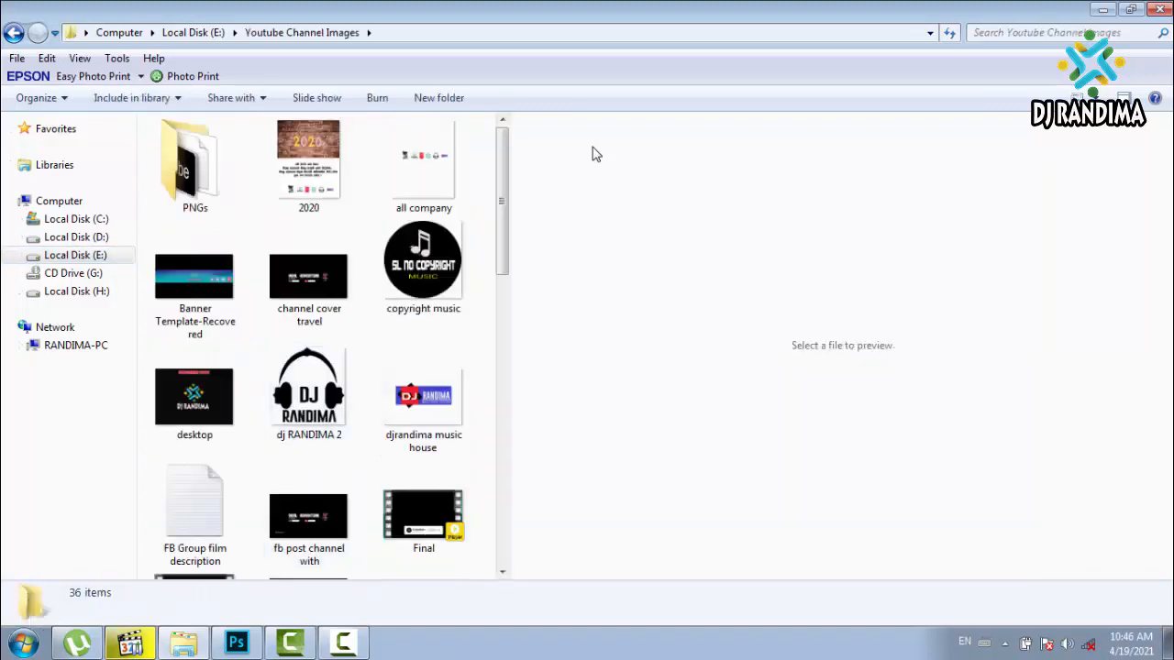
Step: Find the RME RECORDz 2 video in the folder and import it into Camtasia's Clip Bin
scroll(330, 201, "down", 5)
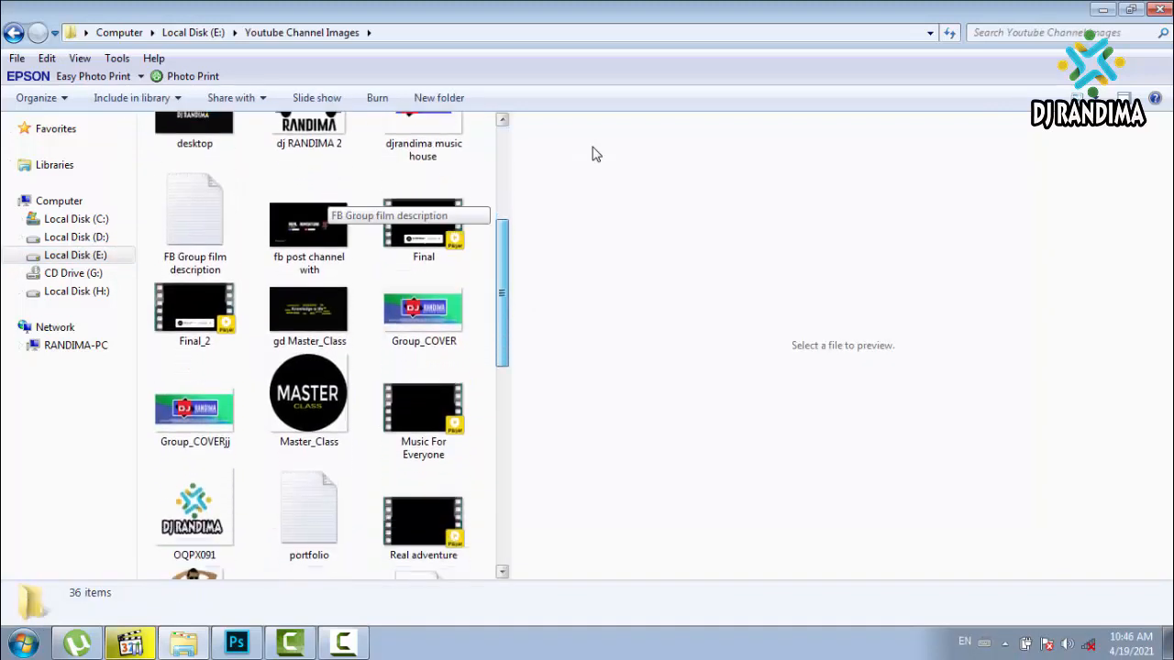
scroll(592, 154, "down", 3)
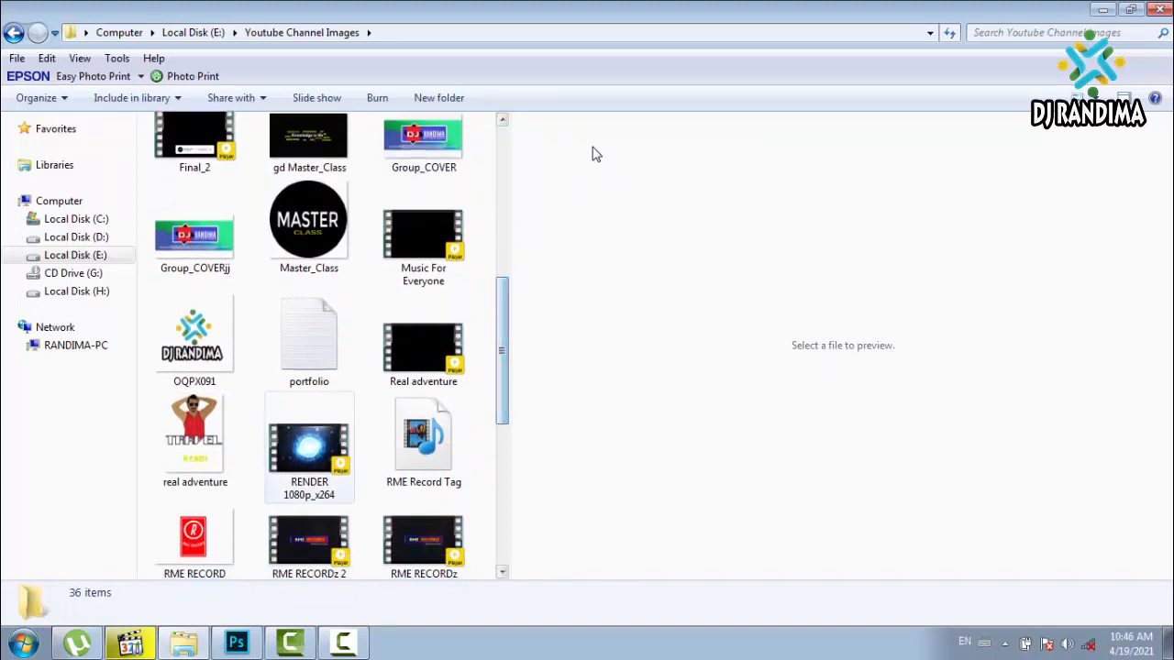
left_click(308, 447)
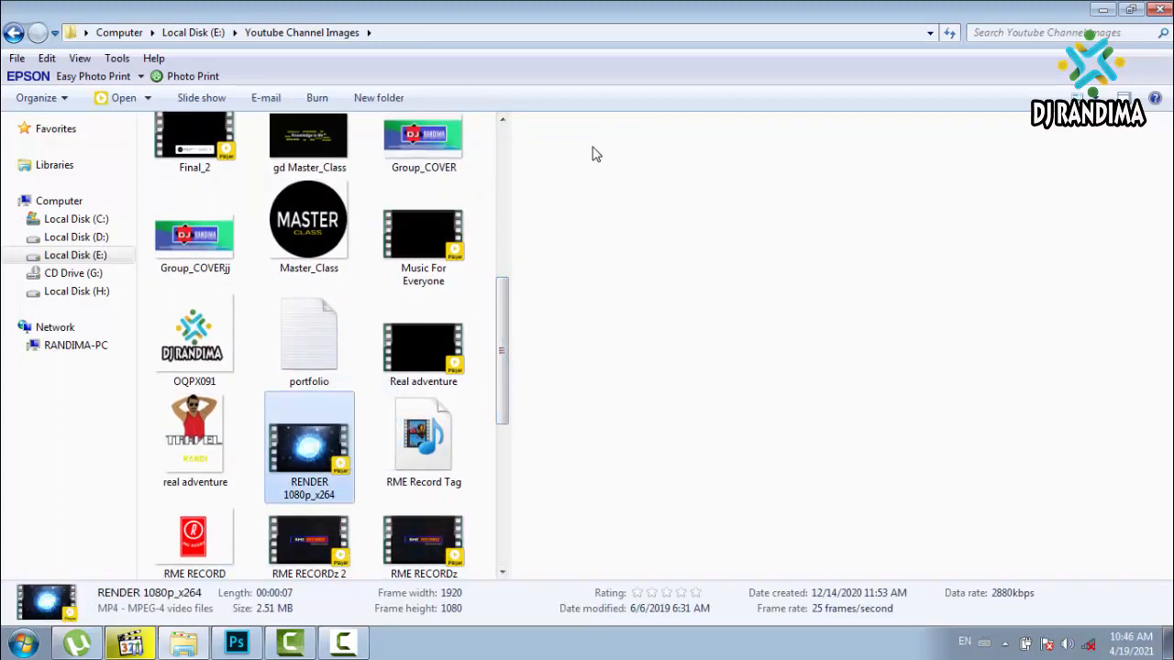
left_click(309, 543)
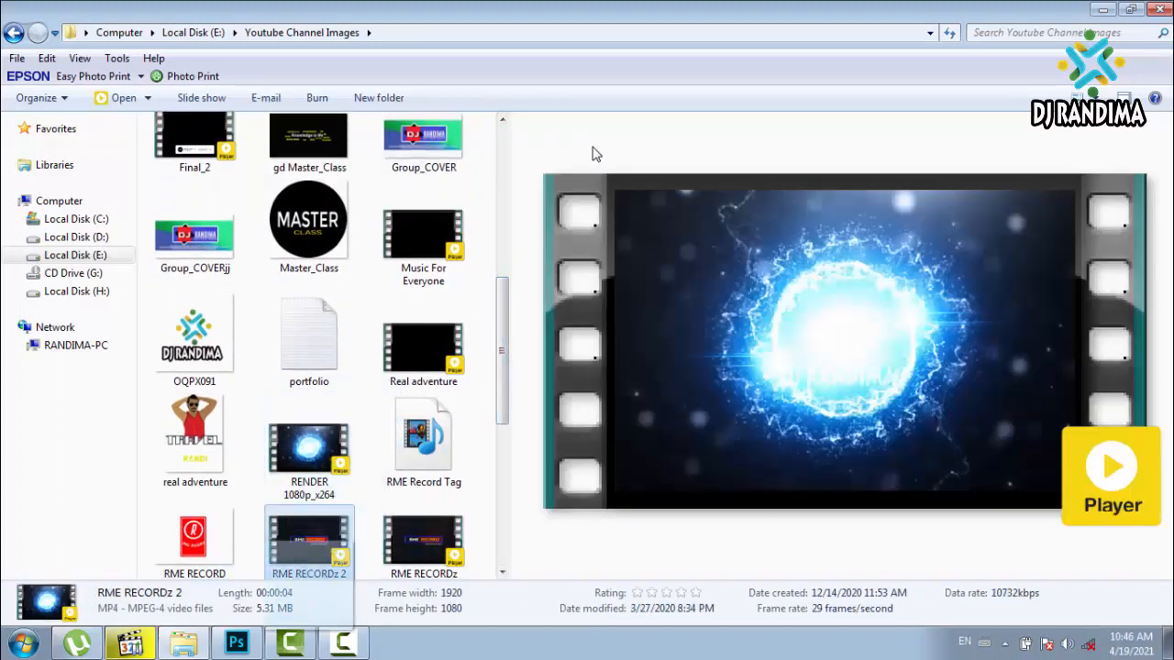
left_click_drag(309, 621, 237, 302)
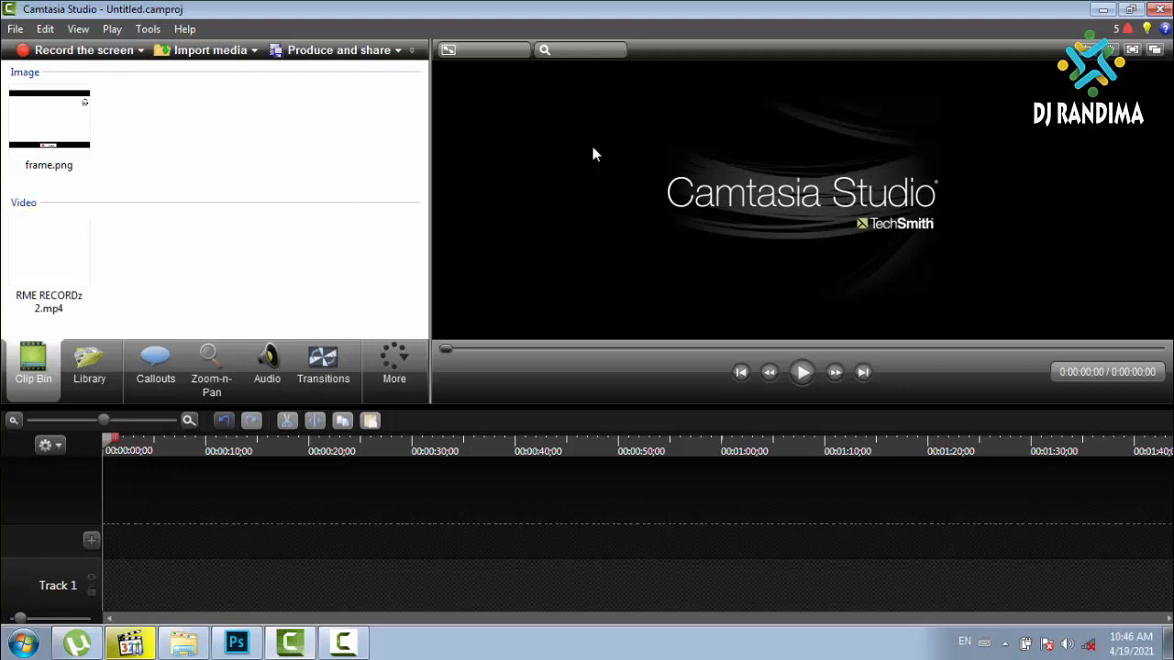
Step: Place the RME RECORDz 2 video at the start of Track 1 and the frame image above it on Track 2
left_click(60, 269)
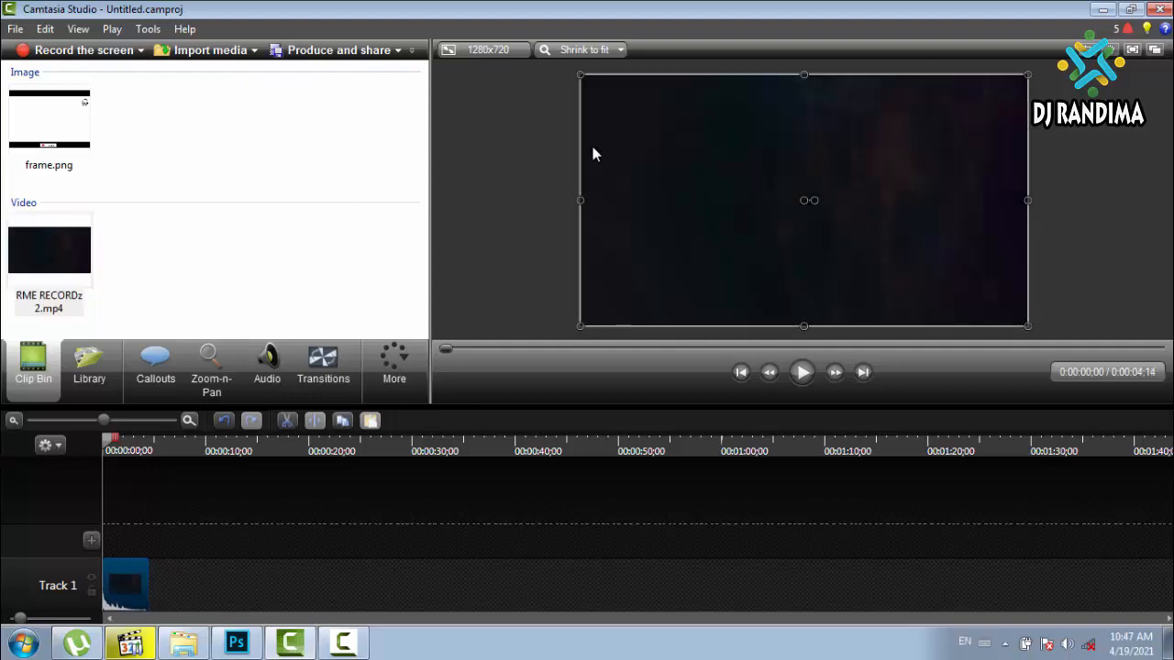
left_click(52, 125)
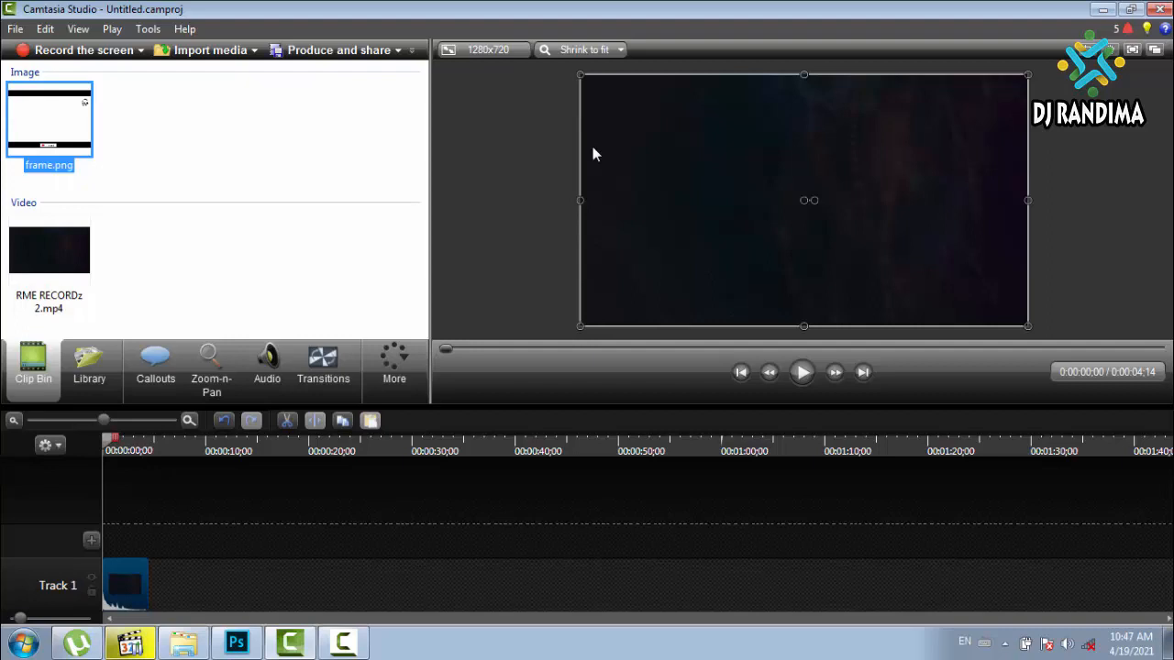
left_click_drag(52, 126, 131, 533)
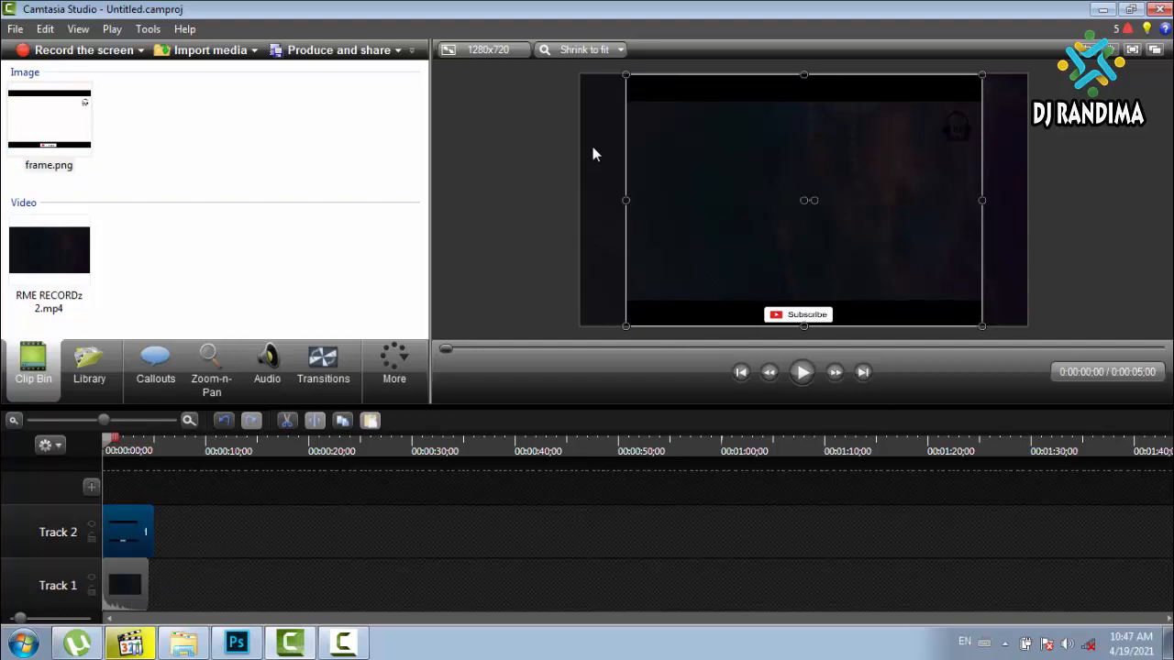
Step: Stretch the frame overlay horizontally on the canvas so both sides meet the video's edges, and deselect it
left_click_drag(625, 200, 580, 200)
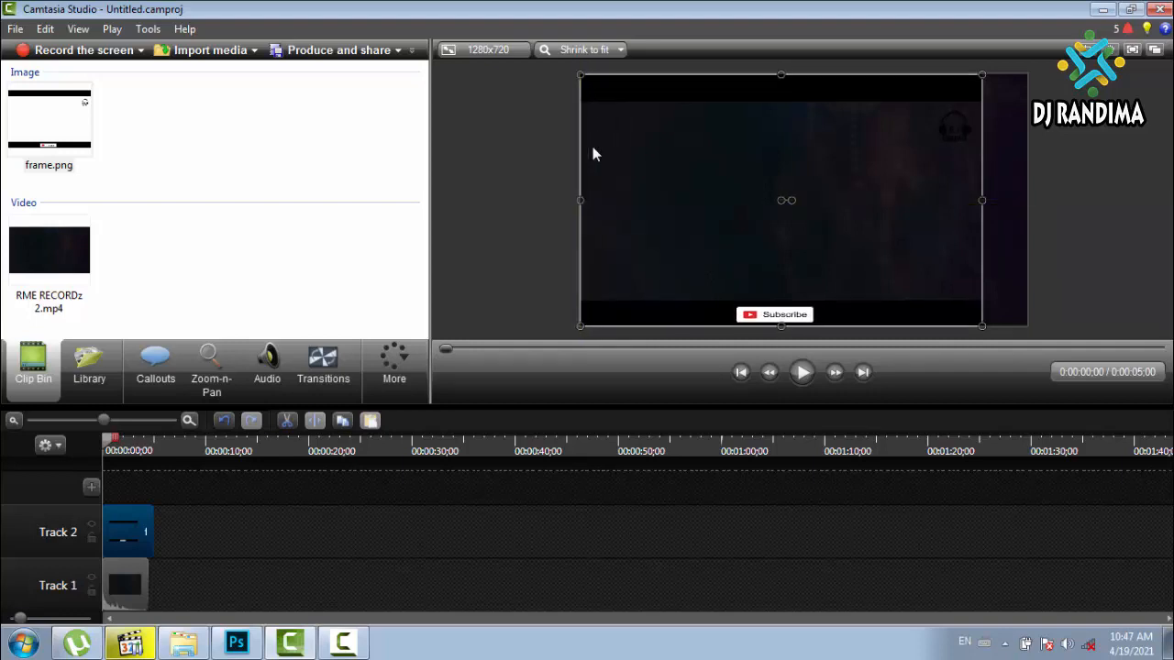
left_click_drag(982, 200, 1028, 200)
left_click(1086, 233)
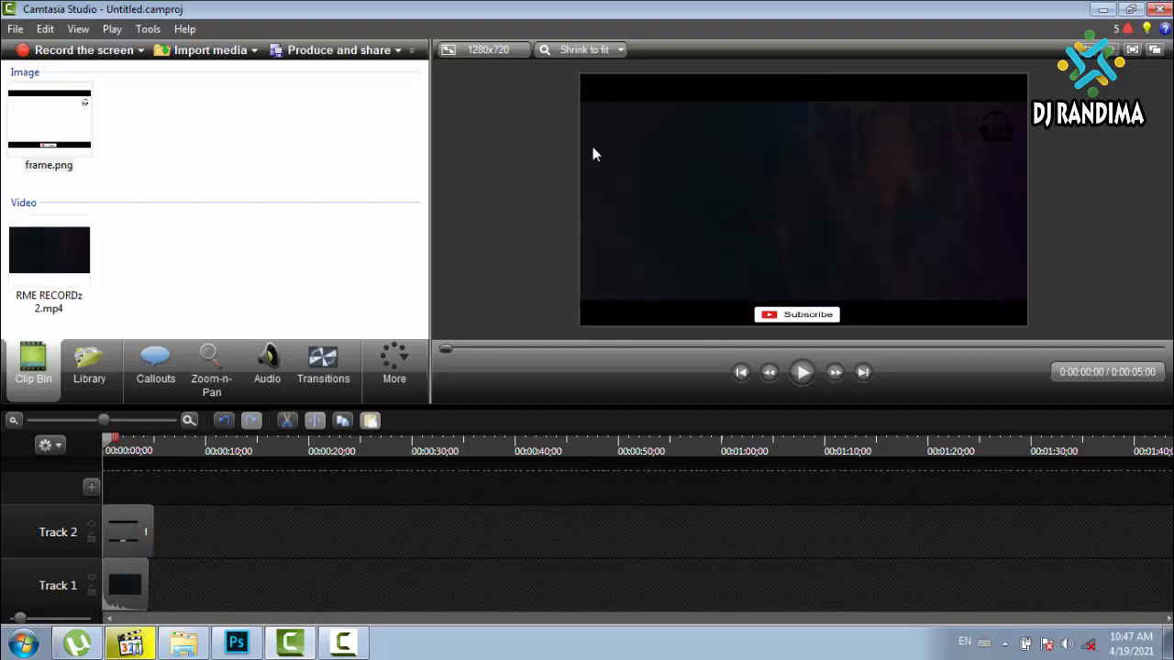
Step: Play the timeline to preview the framed video, and move the playhead back from the end to review it
key("space")
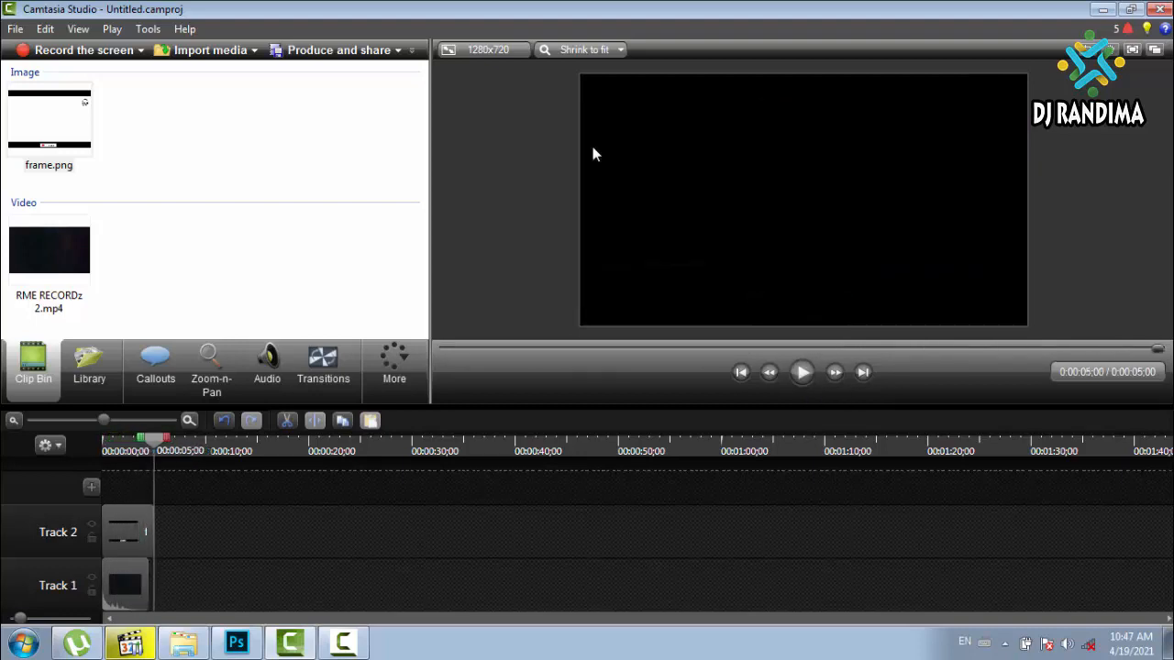
key("ctrl+Left")
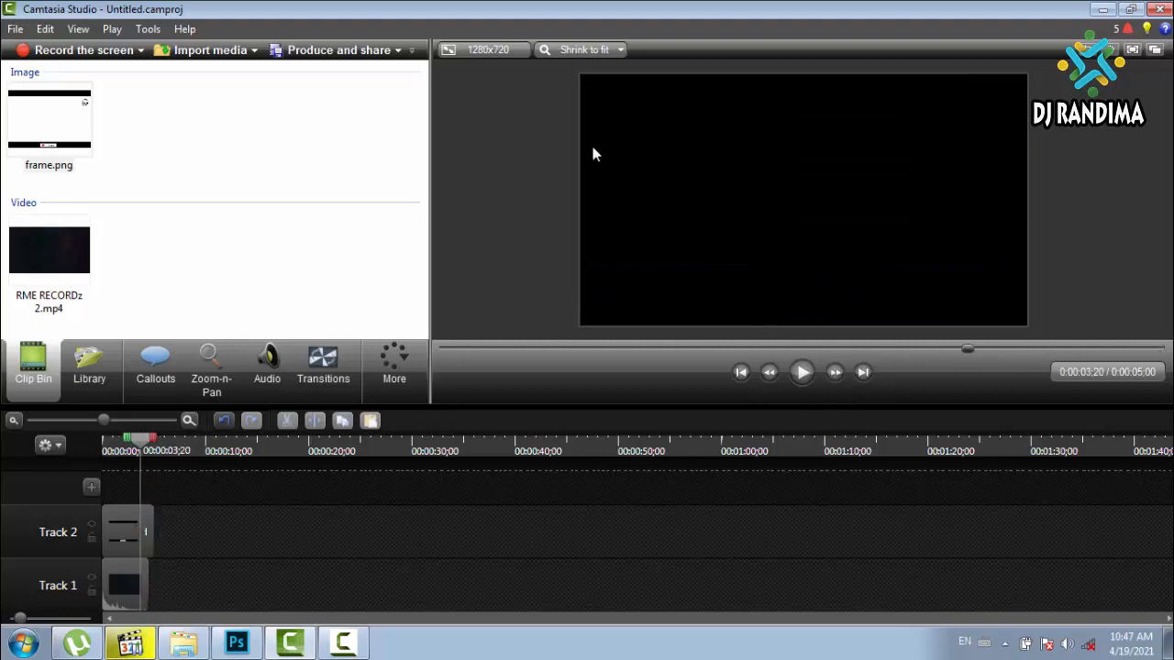